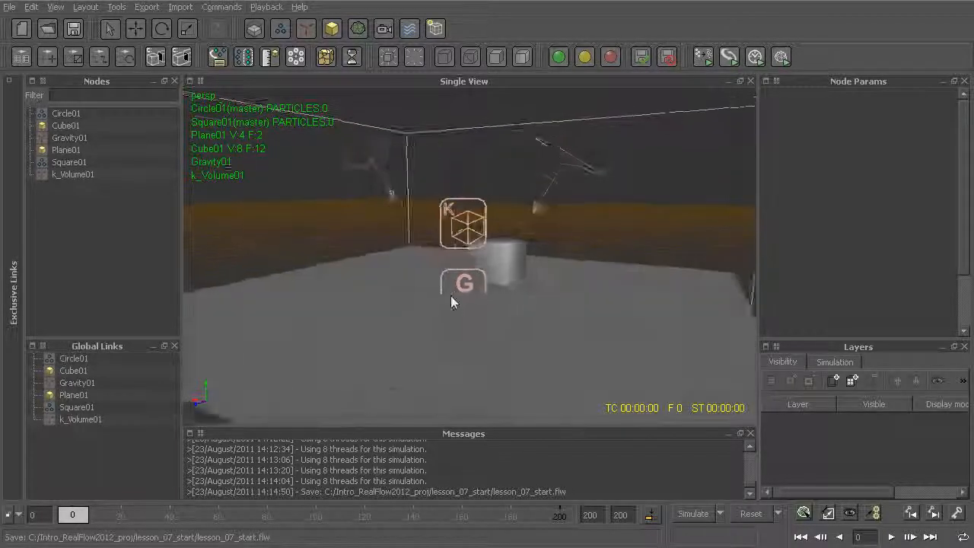
Examine the scene's two emitters, the ground plane, the cube, the available object types and the Gravity01 daemon.
{"action": "left_click", "coordinate": [386, 185]}
{"action": "left_click", "coordinate": [526, 184]}
{"action": "left_click", "coordinate": [535, 185]}
{"action": "left_click", "coordinate": [544, 304]}
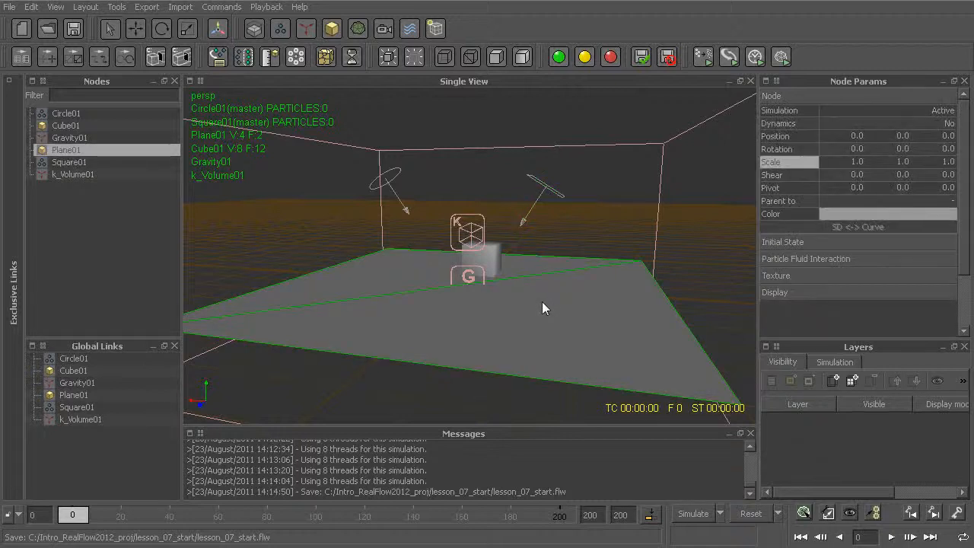
{"action": "left_click", "coordinate": [495, 252]}
{"action": "left_click", "coordinate": [333, 33]}
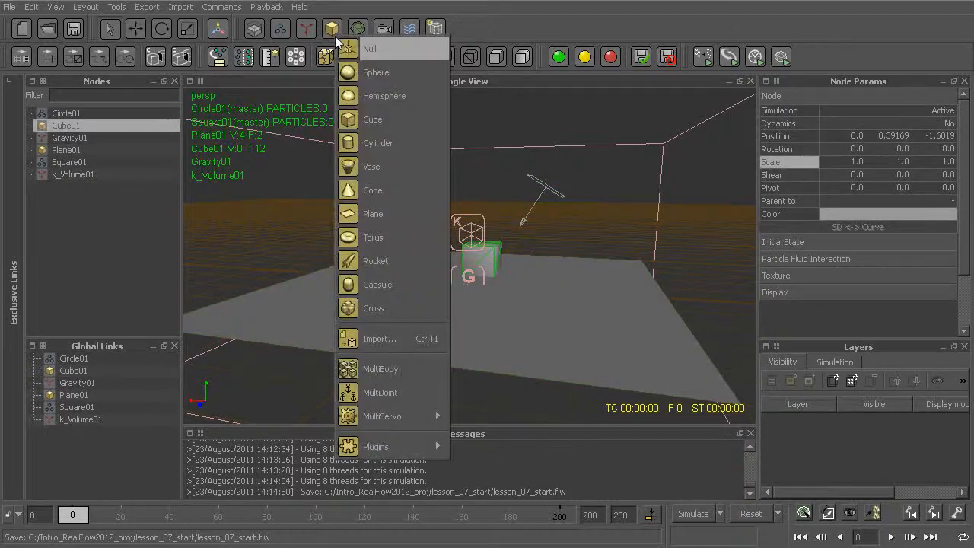
{"action": "left_click", "coordinate": [502, 157]}
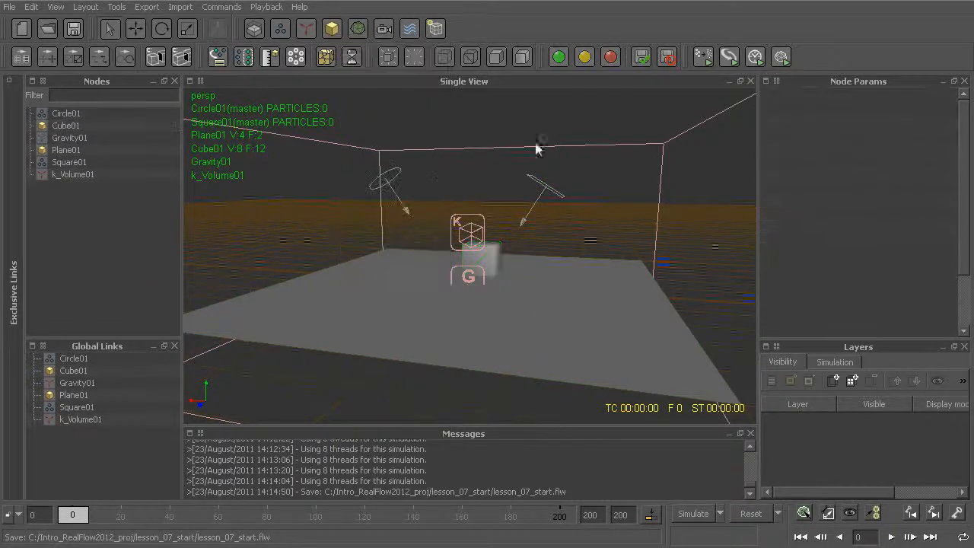
{"action": "left_click", "coordinate": [70, 138]}
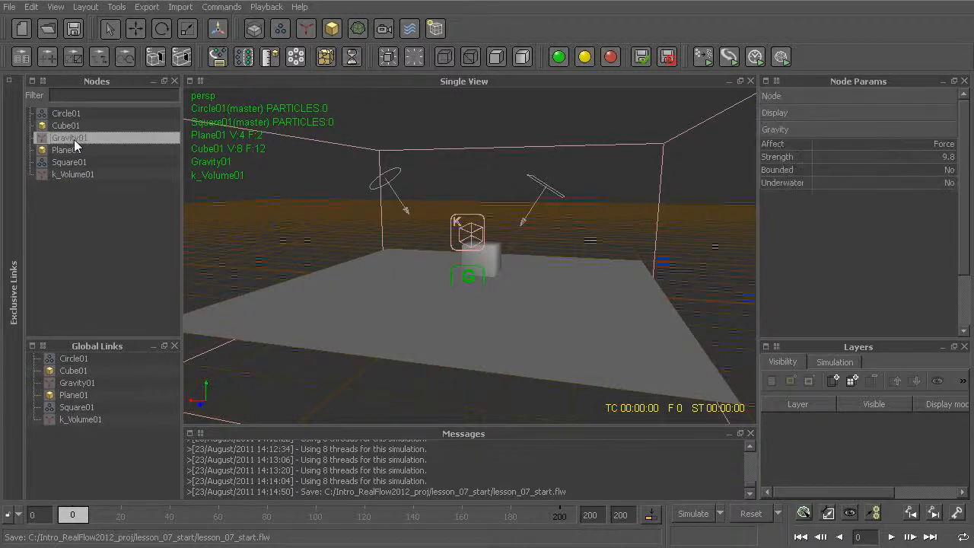
Hide the k_Volume01 and Gravity01 daemons in the viewport.
{"action": "left_click", "coordinate": [79, 175]}
{"action": "left_click_drag", "start_coordinate": [407, 272], "coordinate": [469, 293], "text": "alt"}
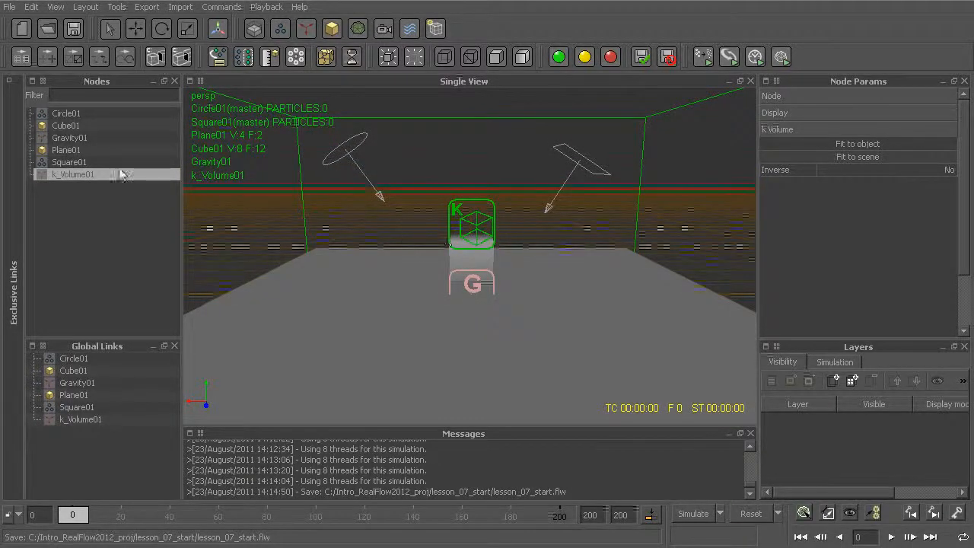
{"action": "left_click", "coordinate": [413, 57]}
{"action": "left_click", "coordinate": [77, 142]}
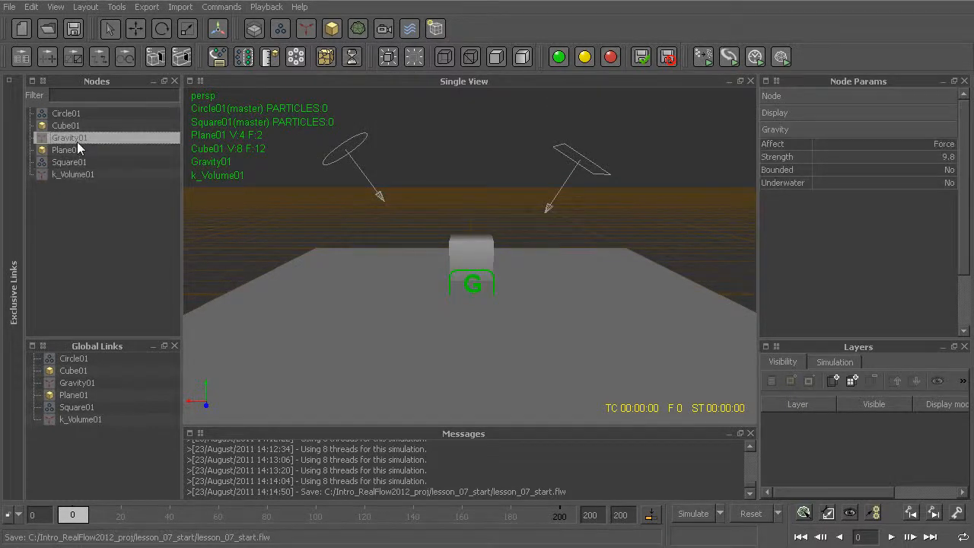
{"action": "left_click", "coordinate": [415, 59]}
{"action": "left_click_drag", "start_coordinate": [483, 220], "coordinate": [495, 261], "text": "alt"}
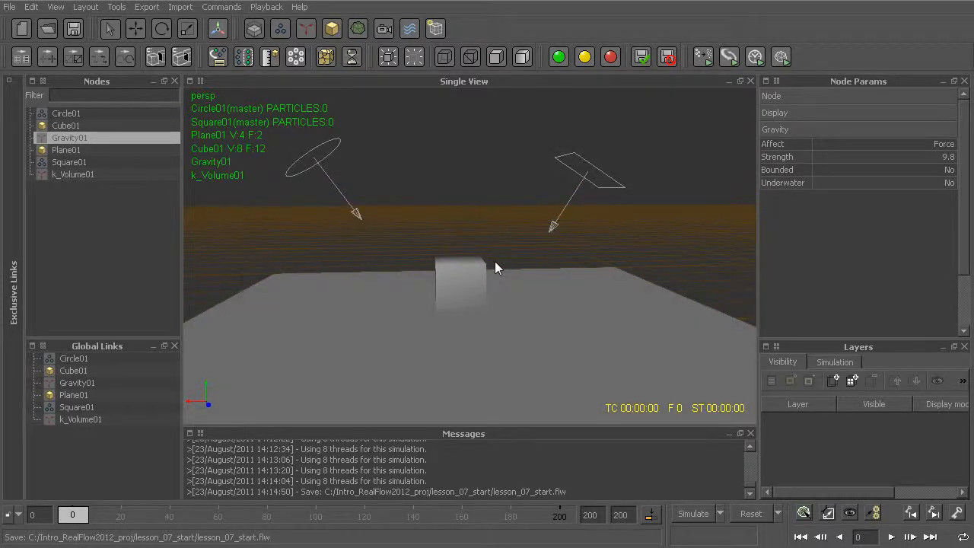
{"action": "left_click_drag", "start_coordinate": [316, 197], "coordinate": [611, 330]}
{"action": "left_click", "coordinate": [511, 219]}
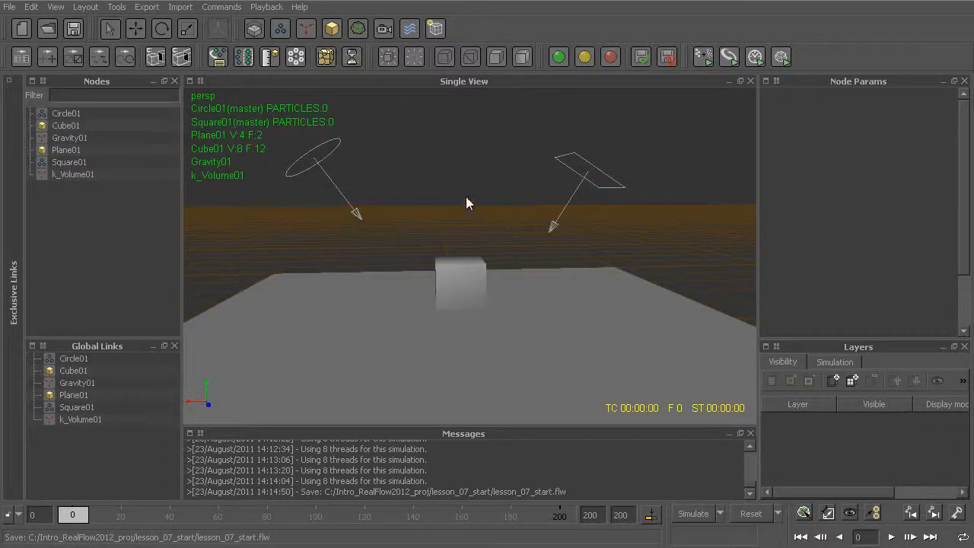
Set the Square01 emitter's node color to a bright salmon red.
{"action": "left_click", "coordinate": [317, 164]}
{"action": "left_click", "coordinate": [430, 180]}
{"action": "left_click", "coordinate": [608, 183]}
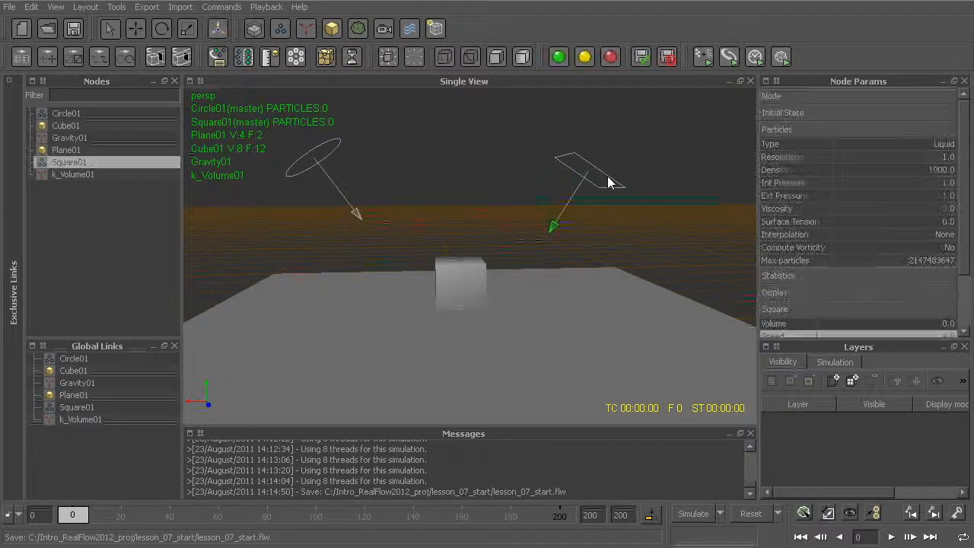
{"action": "left_click", "coordinate": [856, 96]}
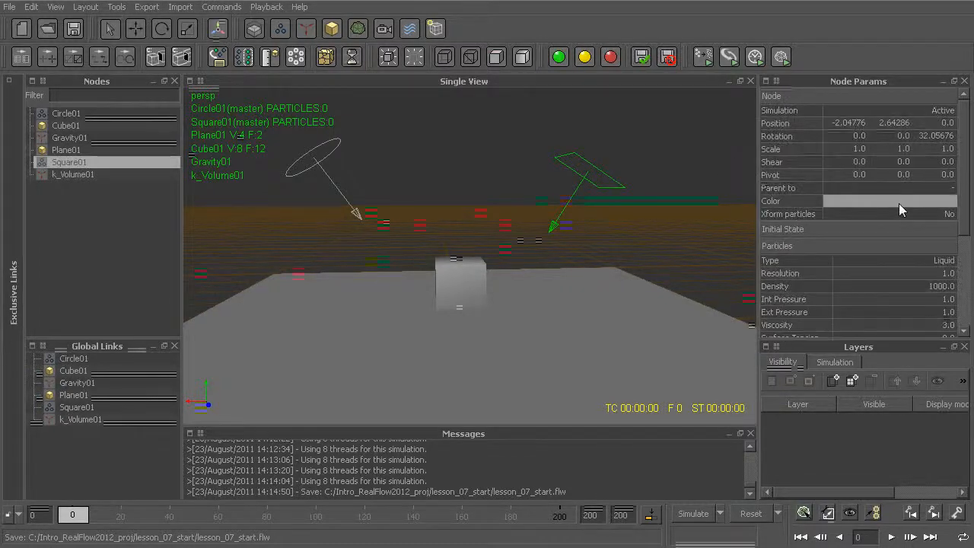
{"action": "left_click", "coordinate": [893, 201]}
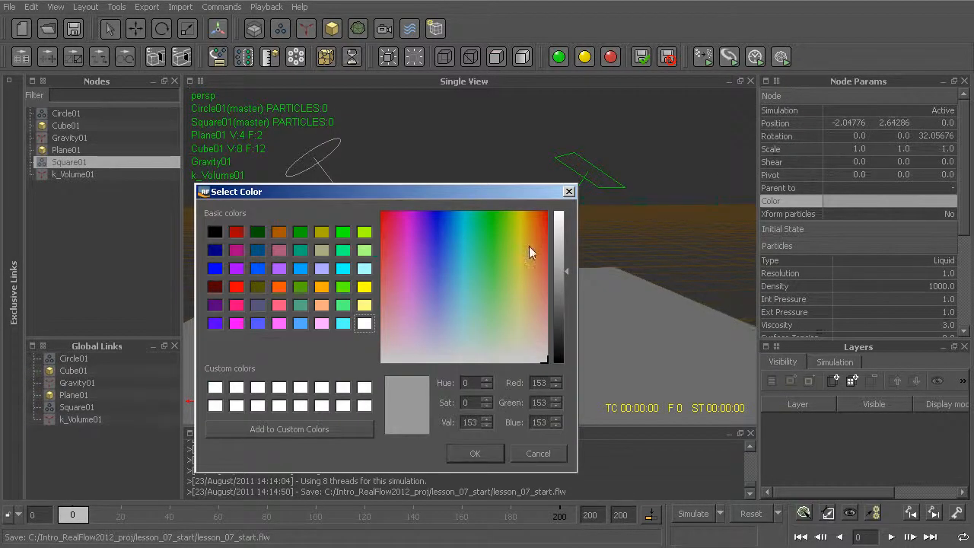
{"action": "left_click_drag", "start_coordinate": [533, 258], "coordinate": [549, 289]}
{"action": "left_click", "coordinate": [562, 231]}
{"action": "left_click", "coordinate": [475, 453]}
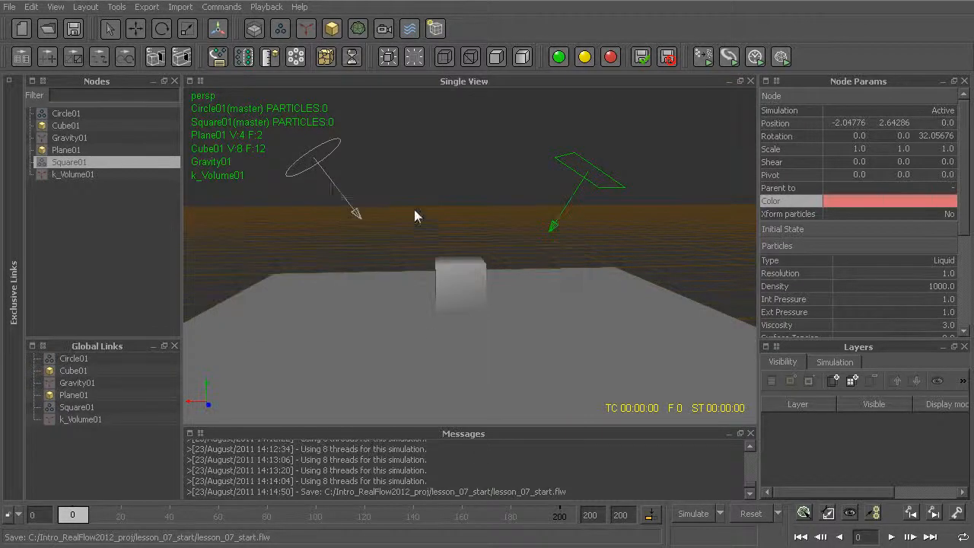
Set the Circle01 emitter's node color to bright turquoise (Red 71, Green 255, Blue 219).
{"action": "left_click", "coordinate": [317, 208]}
{"action": "left_click", "coordinate": [833, 202]}
{"action": "left_click_drag", "start_coordinate": [456, 281], "coordinate": [469, 253]}
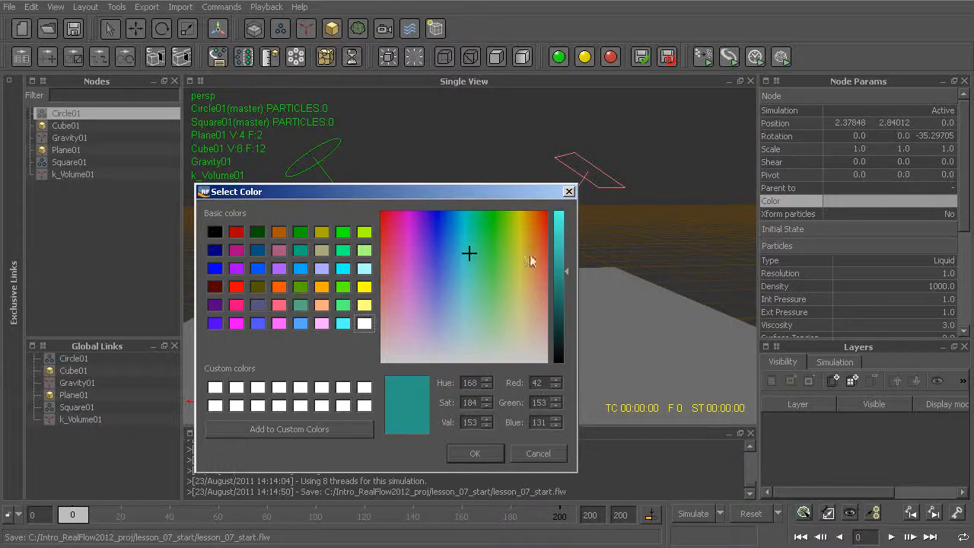
{"action": "left_click", "coordinate": [566, 212]}
{"action": "left_click", "coordinate": [473, 451]}
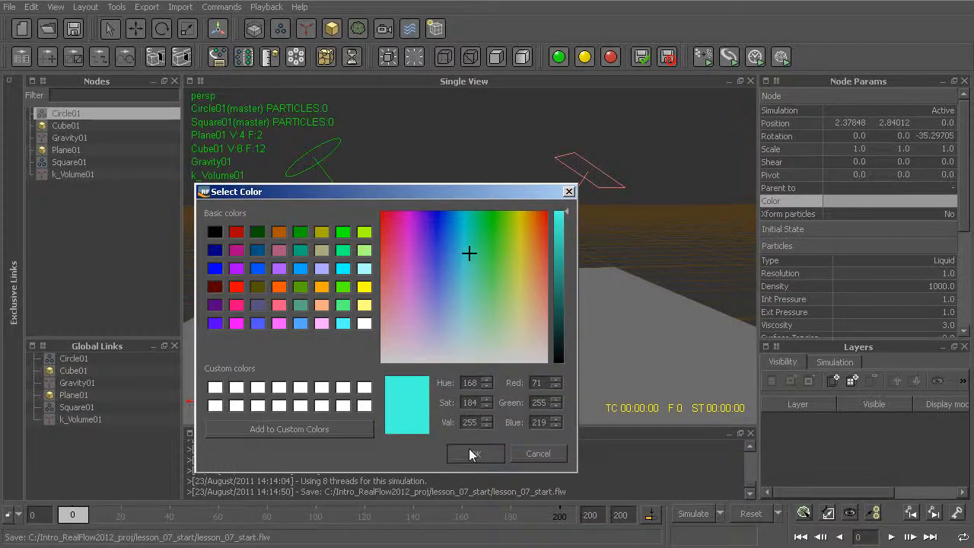
{"action": "left_click", "coordinate": [493, 212]}
Simulate the scene to frame 43 and inspect how both emitters' particles interact with each other, the plane and the cube.
{"action": "key", "text": "ctrl+a"}
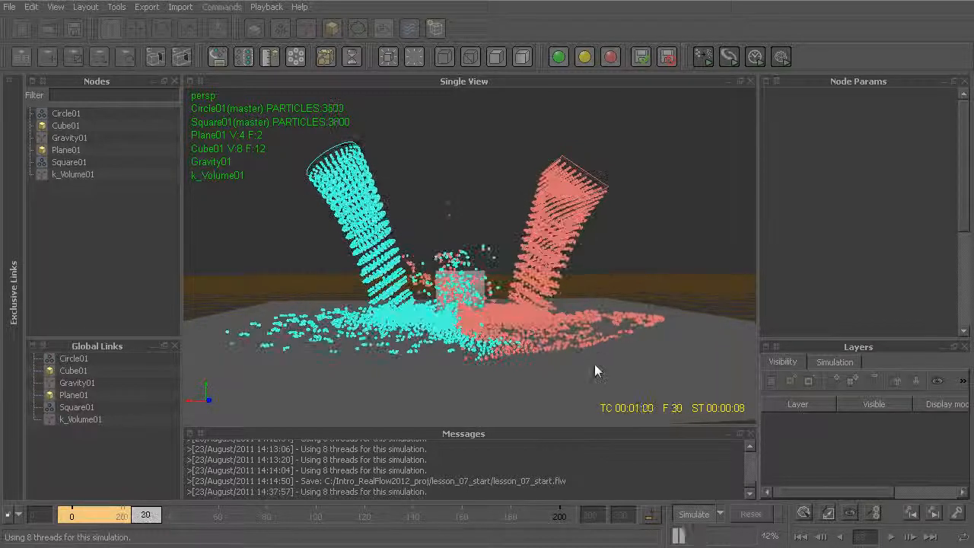
{"action": "left_click_drag", "start_coordinate": [553, 287], "coordinate": [467, 312], "text": "alt"}
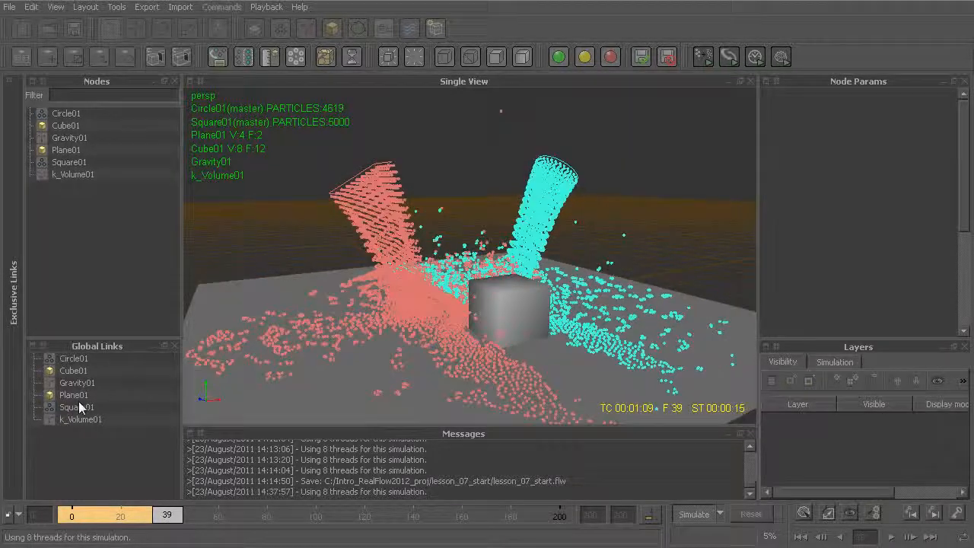
{"action": "left_click_drag", "start_coordinate": [306, 269], "coordinate": [574, 279], "text": "alt"}
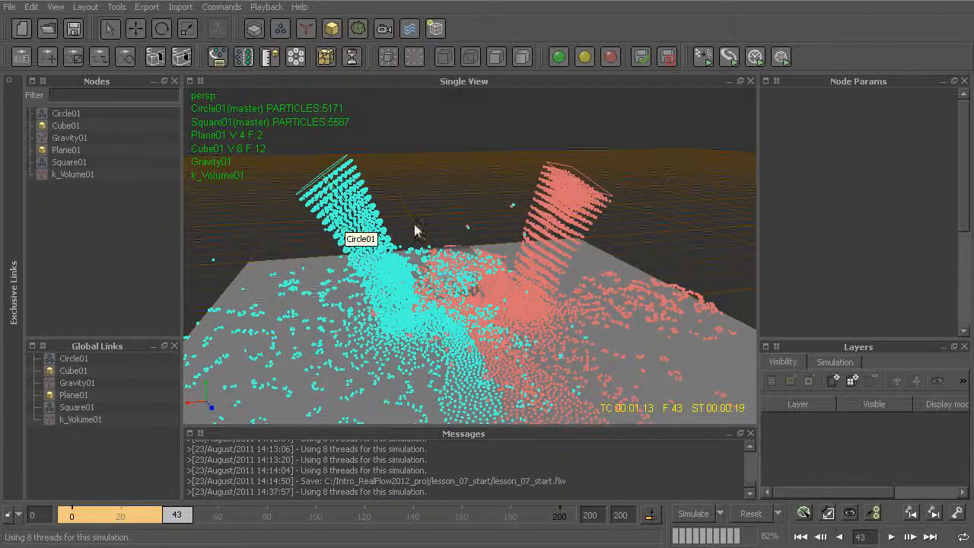
{"action": "left_click_drag", "start_coordinate": [508, 342], "coordinate": [449, 330], "text": "alt"}
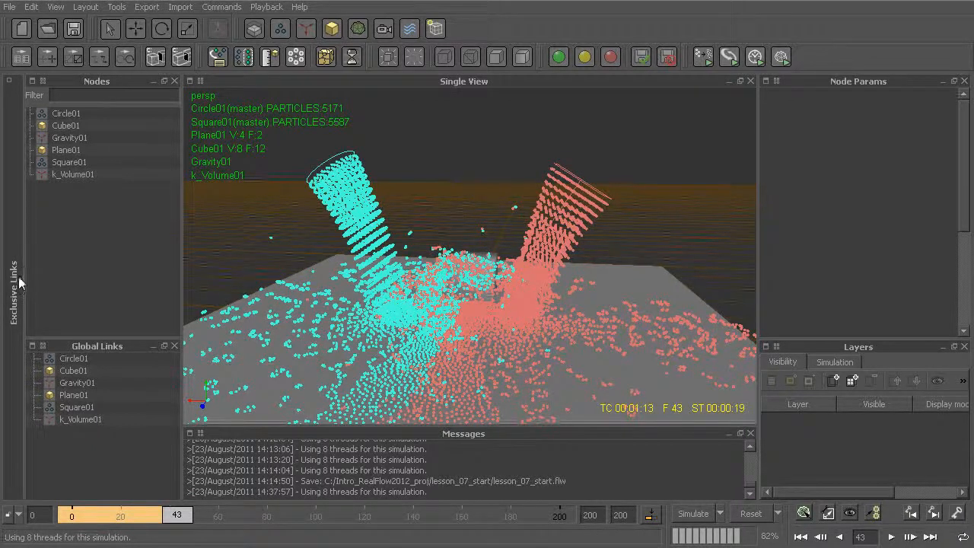
Expand the Exclusive Links list and review every node in the Global Links, from Circle01 to k_Volume01.
{"action": "left_click", "coordinate": [13, 250]}
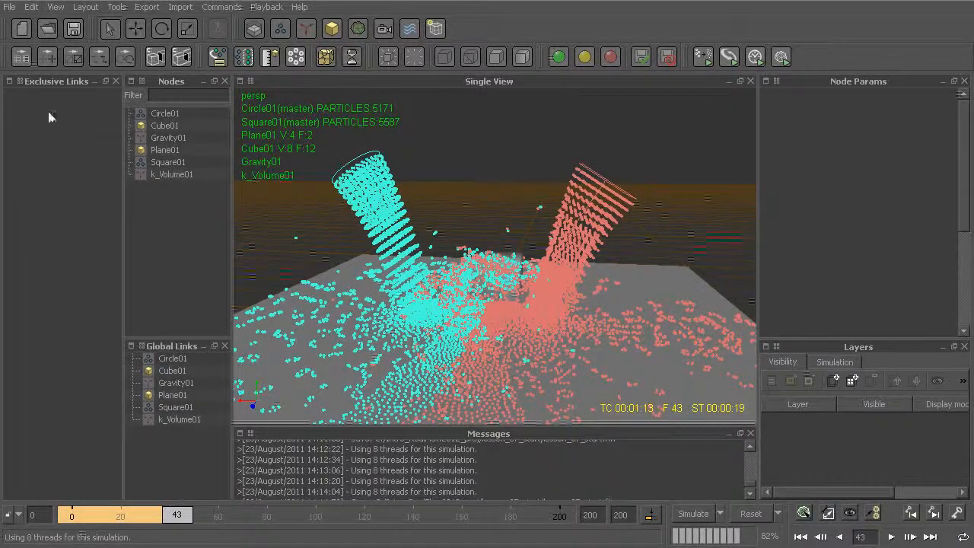
{"action": "left_click_drag", "start_coordinate": [289, 281], "coordinate": [301, 334], "text": "alt"}
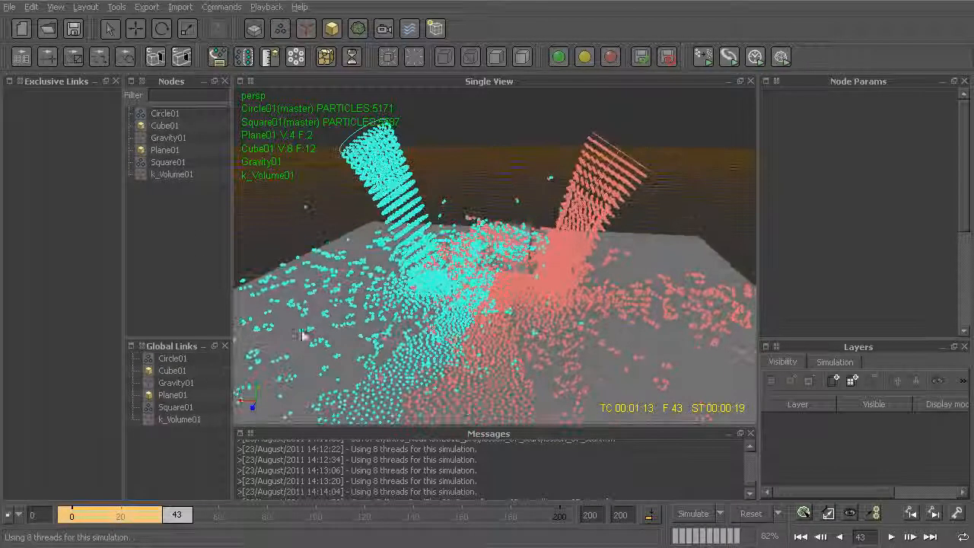
{"action": "left_click_drag", "start_coordinate": [179, 389], "coordinate": [172, 415]}
{"action": "left_click", "coordinate": [184, 361]}
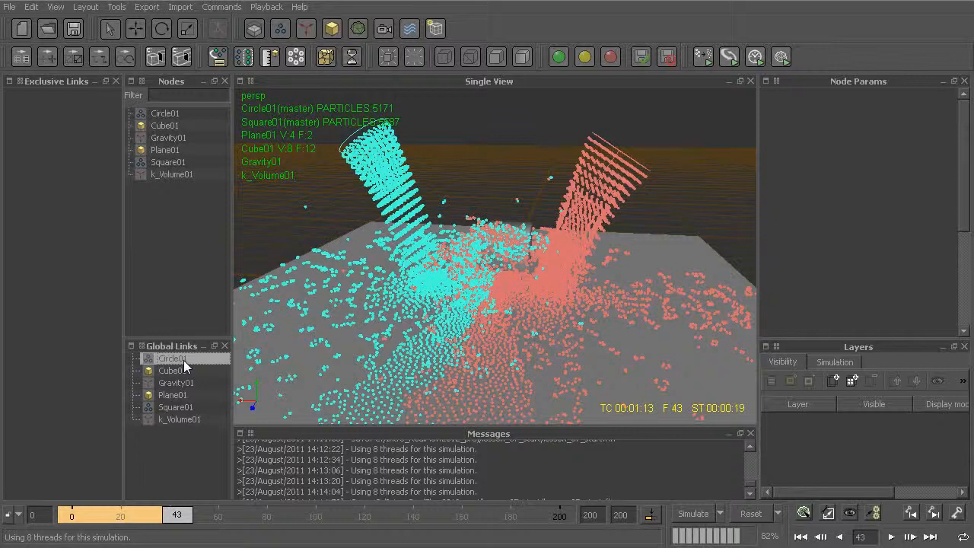
{"action": "left_click", "coordinate": [181, 370]}
{"action": "left_click", "coordinate": [179, 384]}
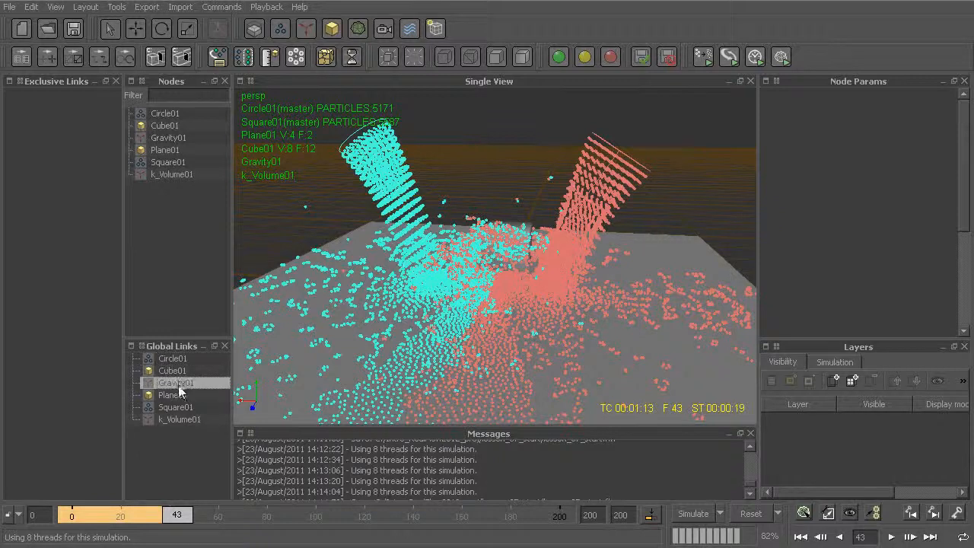
{"action": "left_click", "coordinate": [177, 395]}
{"action": "left_click", "coordinate": [182, 409]}
{"action": "left_click", "coordinate": [180, 420]}
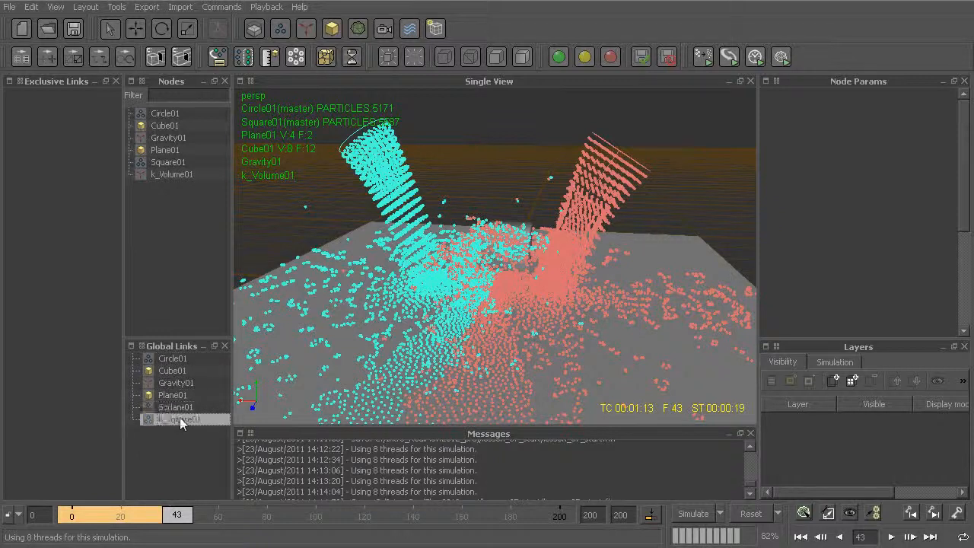
Remove the Circle01 emitter from the Global Links.
{"action": "left_click", "coordinate": [173, 358]}
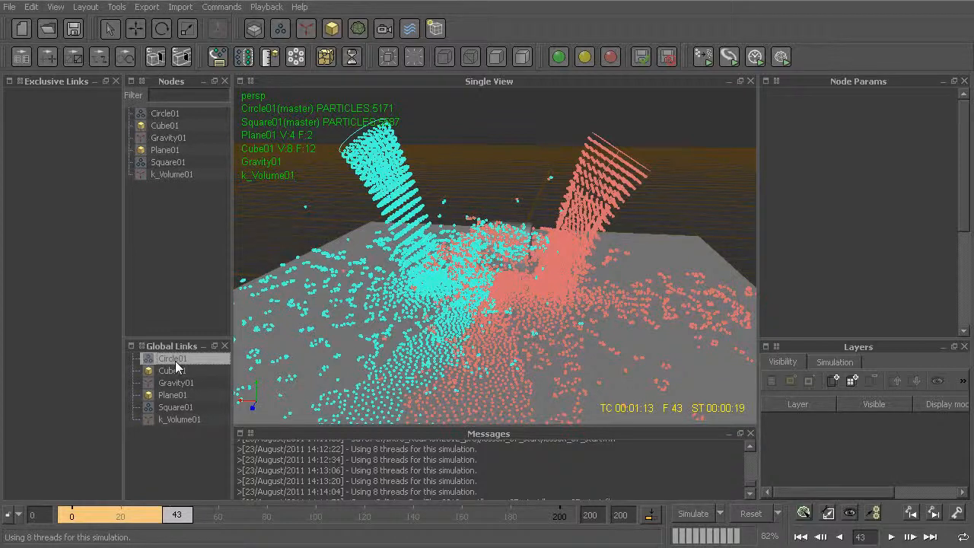
{"action": "left_click_drag", "start_coordinate": [417, 267], "coordinate": [435, 279], "text": "alt"}
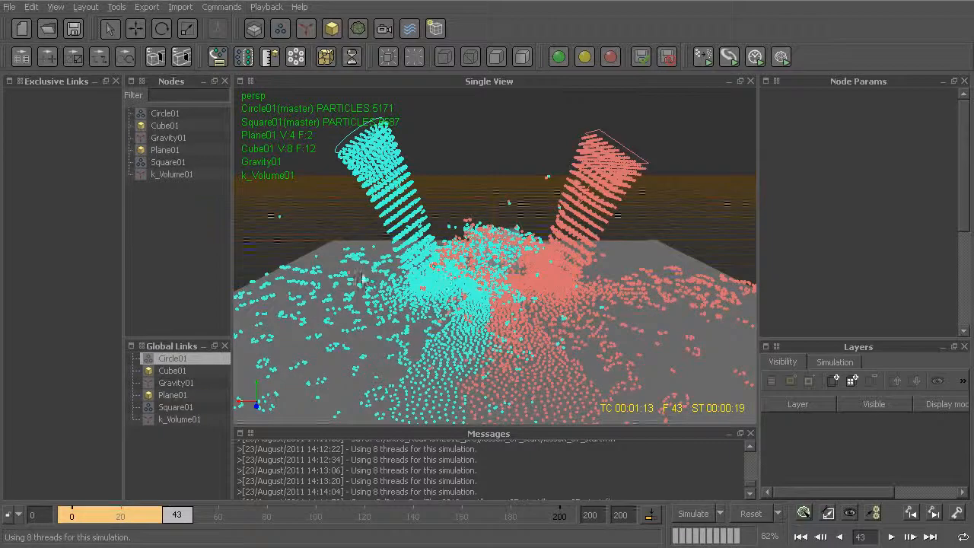
{"action": "left_click", "coordinate": [175, 361]}
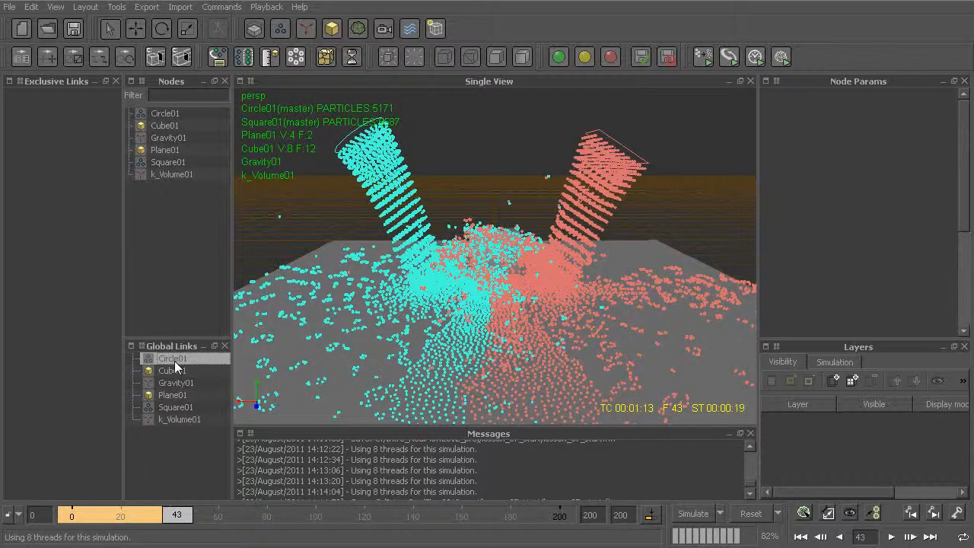
{"action": "key", "text": "Delete"}
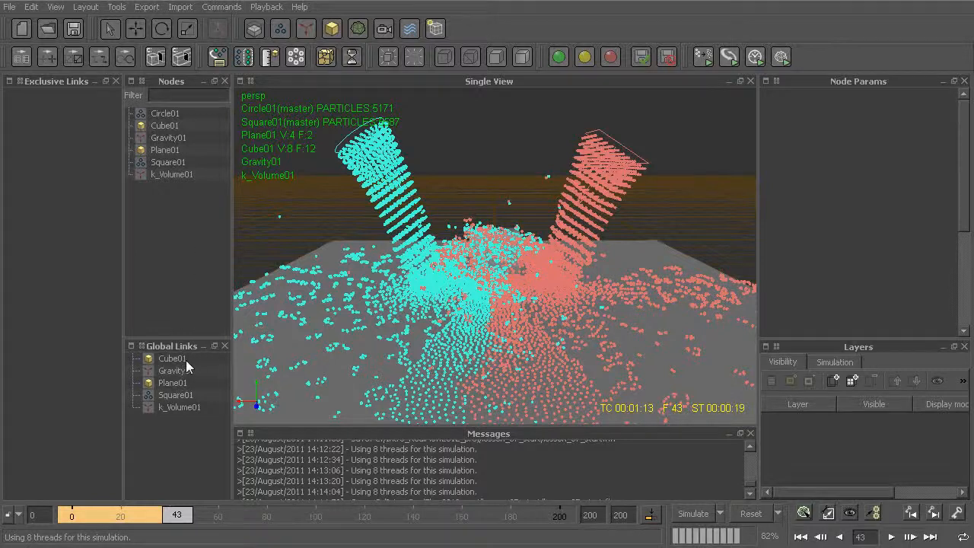
Rerun the simulation from a reset scene to frame 43, examine how the Circle01 particles behave beside Square01's, and reset the simulation data.
{"action": "left_click", "coordinate": [164, 115]}
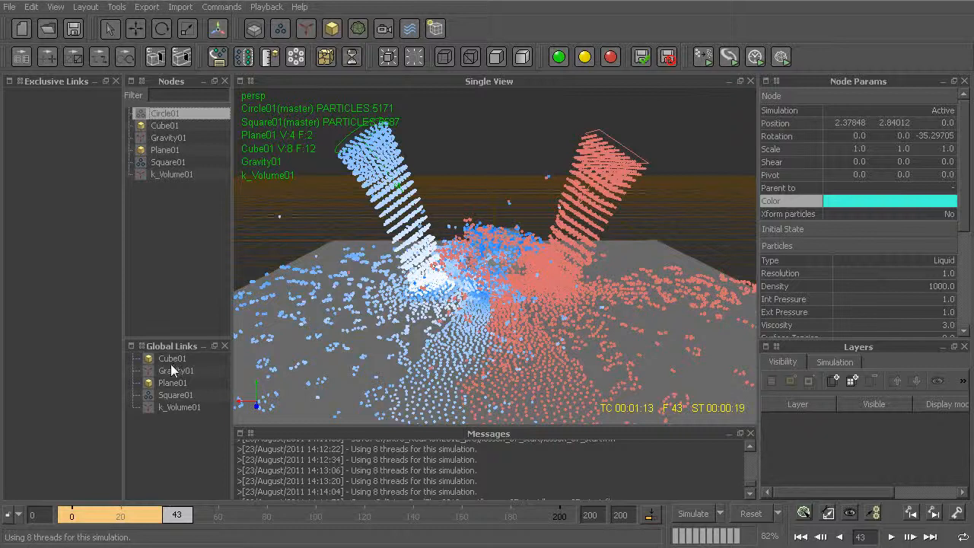
{"action": "left_click", "coordinate": [171, 393]}
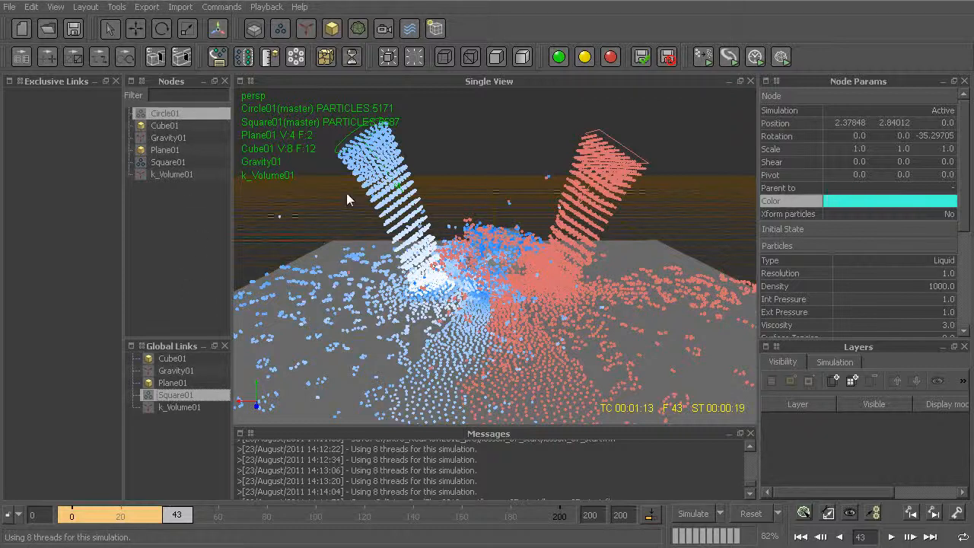
{"action": "key", "text": "ctrl+Home"}
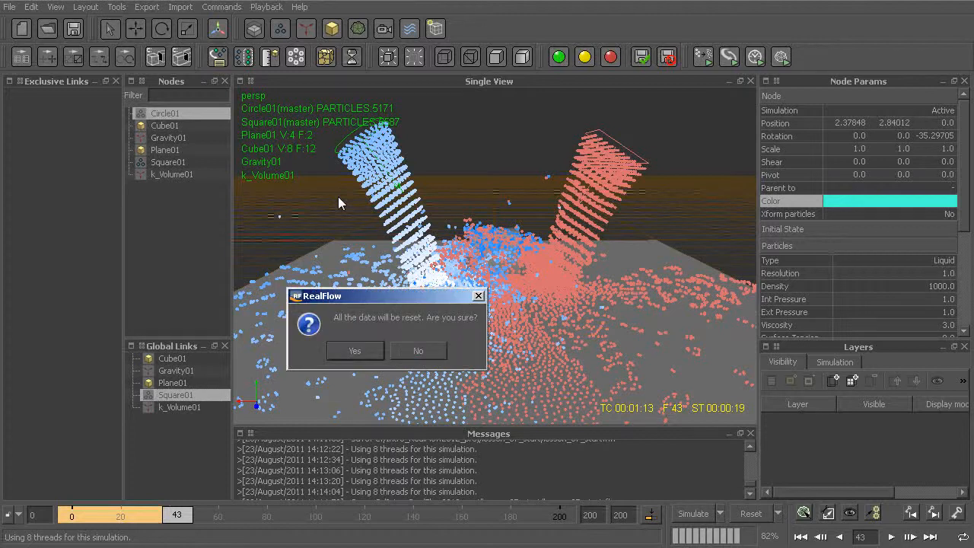
{"action": "key", "text": "Return"}
{"action": "key", "text": "ctrl+End"}
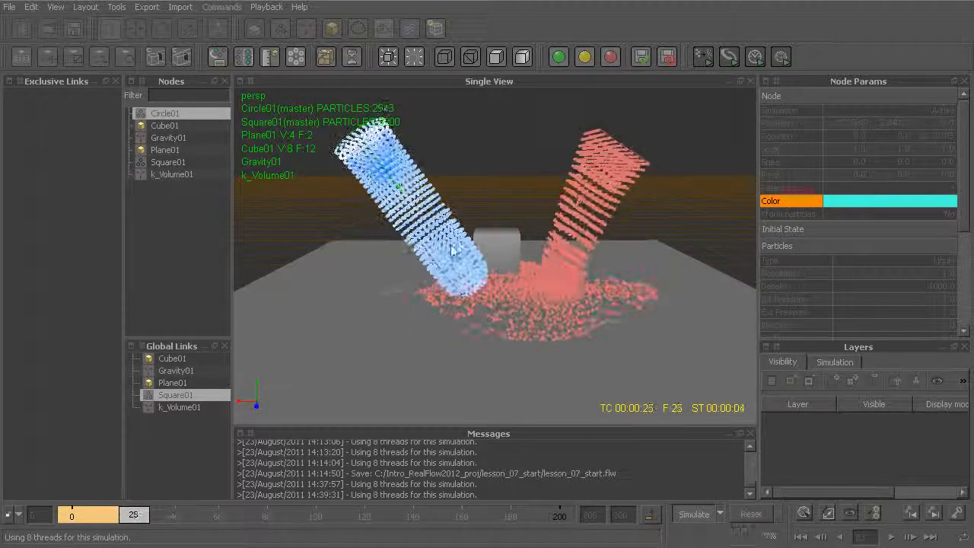
{"action": "left_click_drag", "start_coordinate": [487, 361], "coordinate": [486, 280], "text": "alt"}
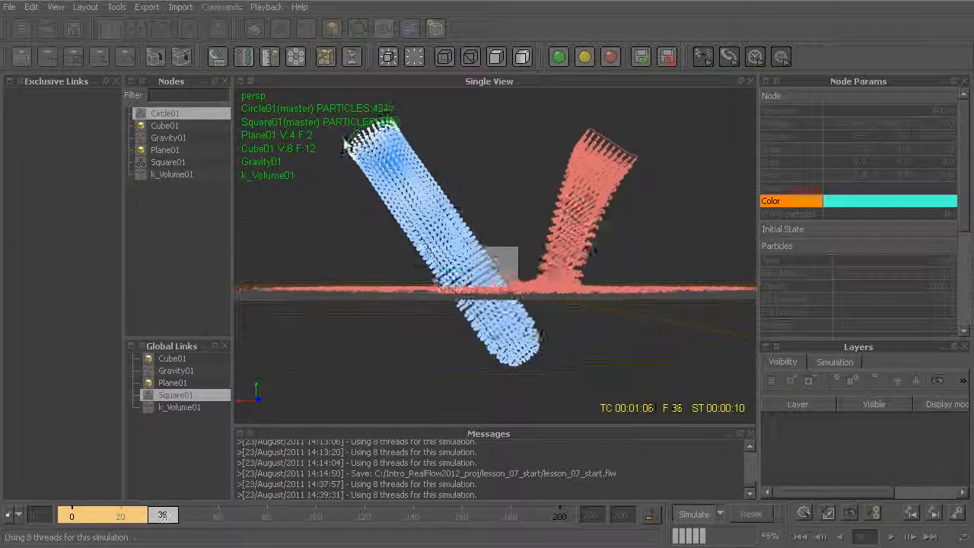
{"action": "left_click_drag", "start_coordinate": [454, 223], "coordinate": [485, 328], "text": "alt"}
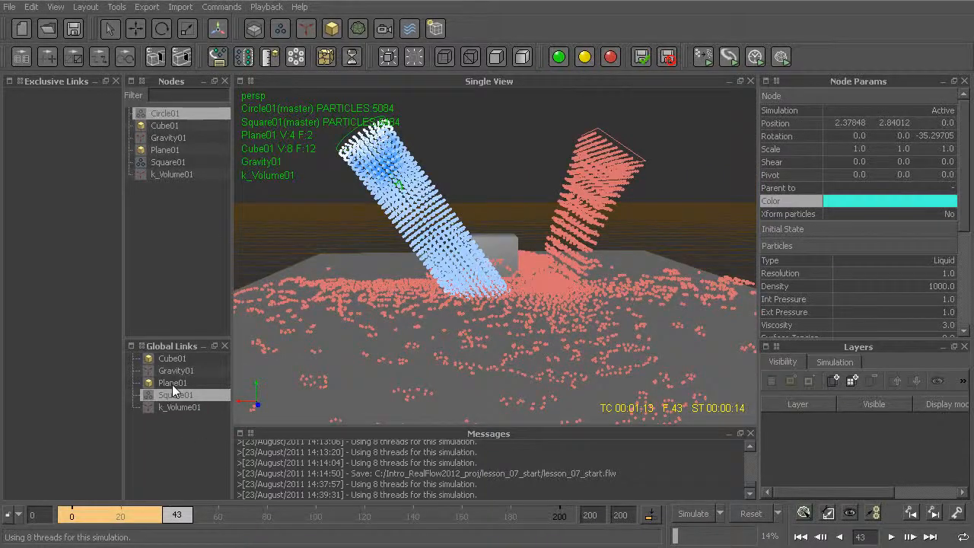
{"action": "key", "text": "ctrl+r"}
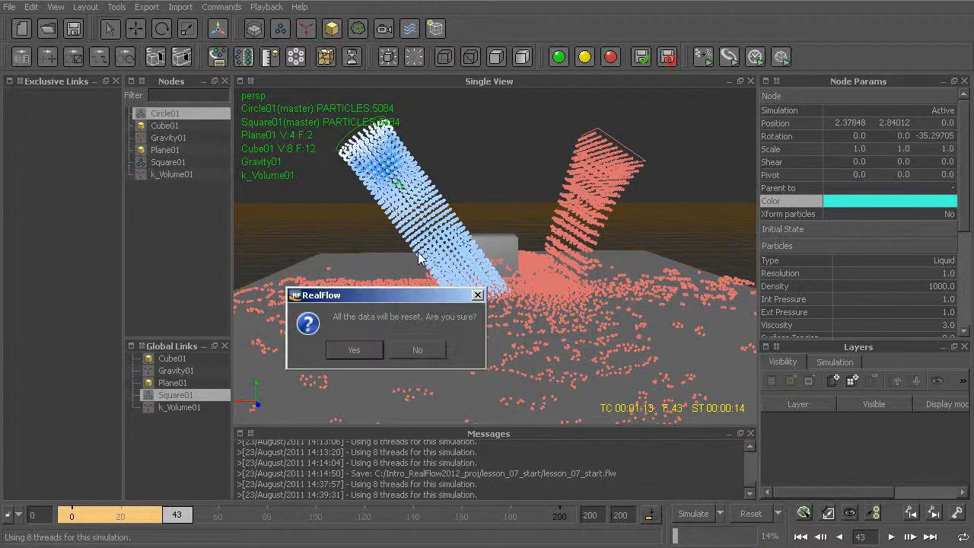
{"action": "key", "text": "Return"}
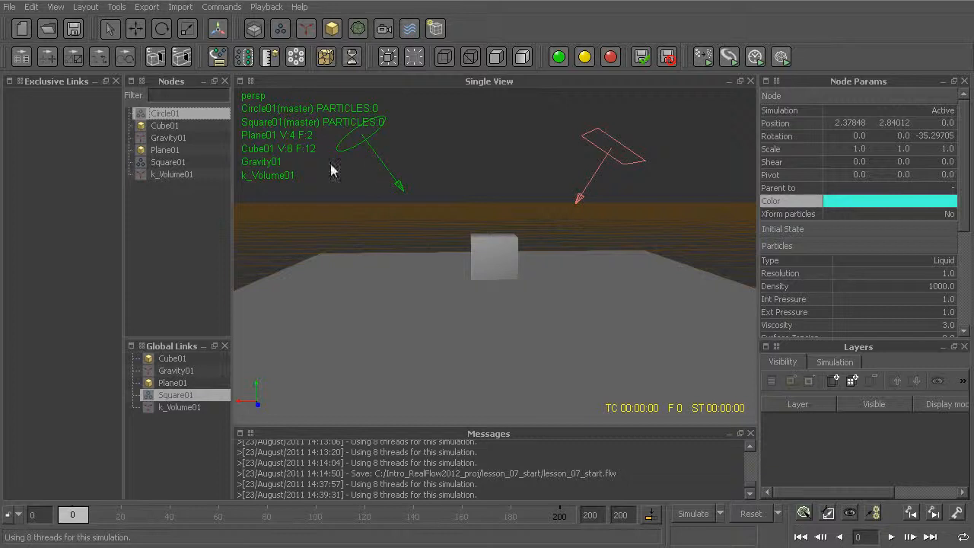
Add the Circle01 emitter to the Exclusive Links, link Plane01 to it, and expand its list of links.
{"action": "left_click_drag", "start_coordinate": [161, 114], "coordinate": [70, 124]}
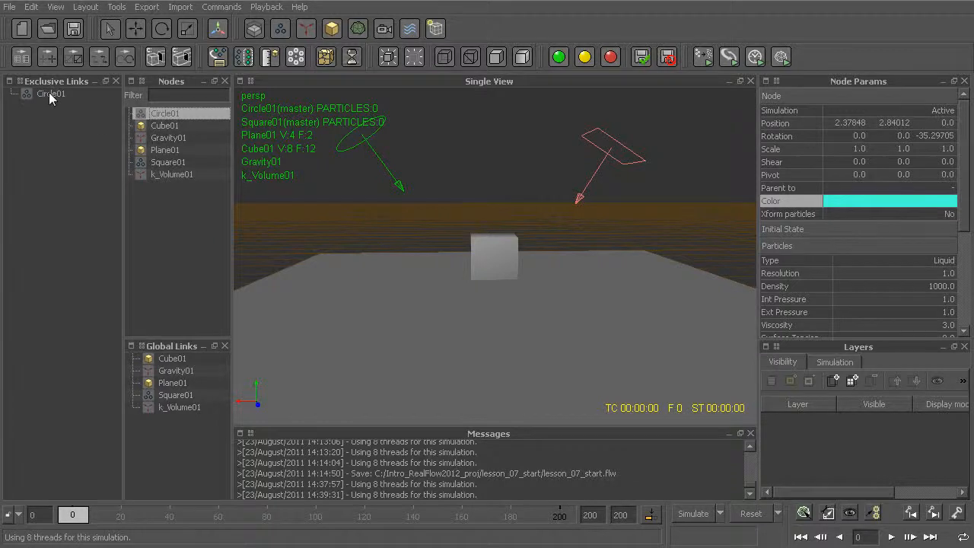
{"action": "left_click", "coordinate": [57, 94]}
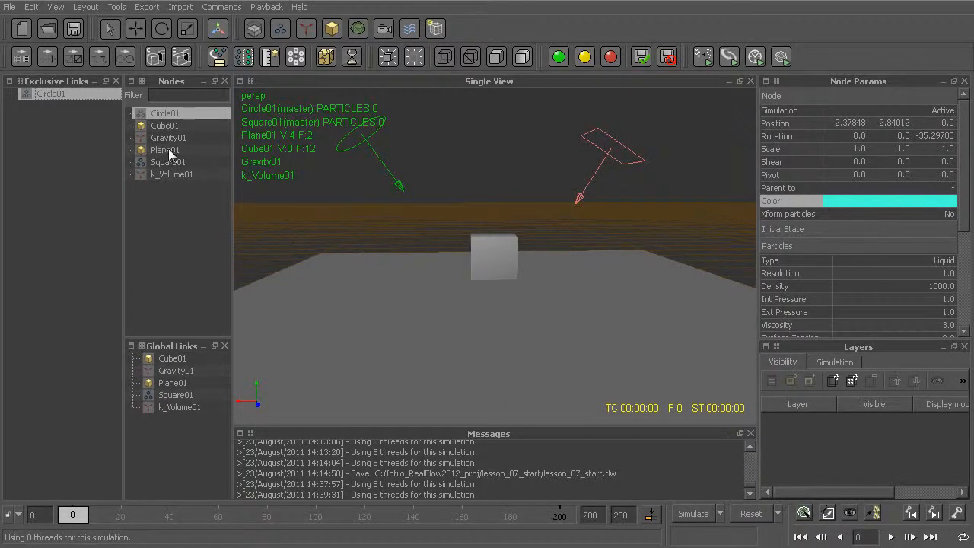
{"action": "left_click_drag", "start_coordinate": [165, 151], "coordinate": [64, 93]}
{"action": "left_click_drag", "start_coordinate": [64, 93], "coordinate": [62, 93]}
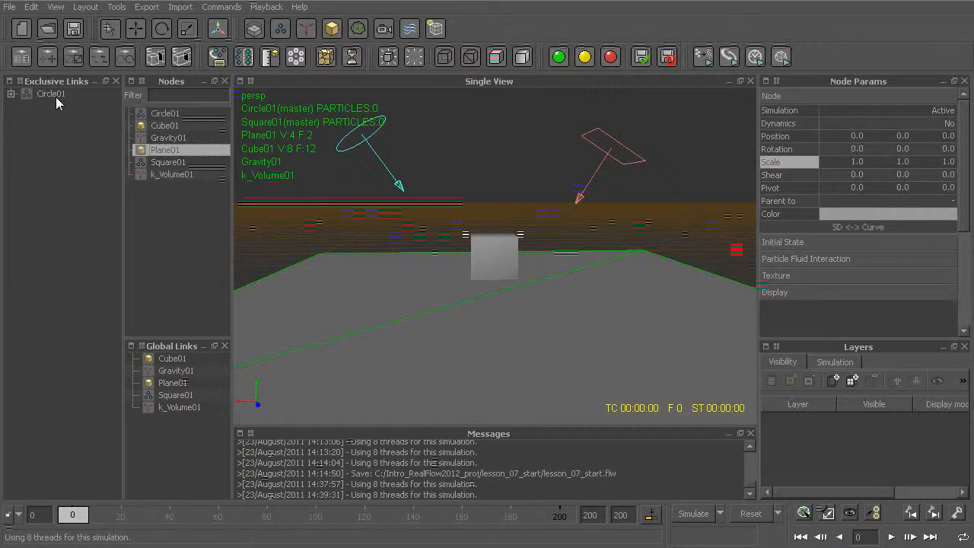
{"action": "left_click", "coordinate": [12, 95]}
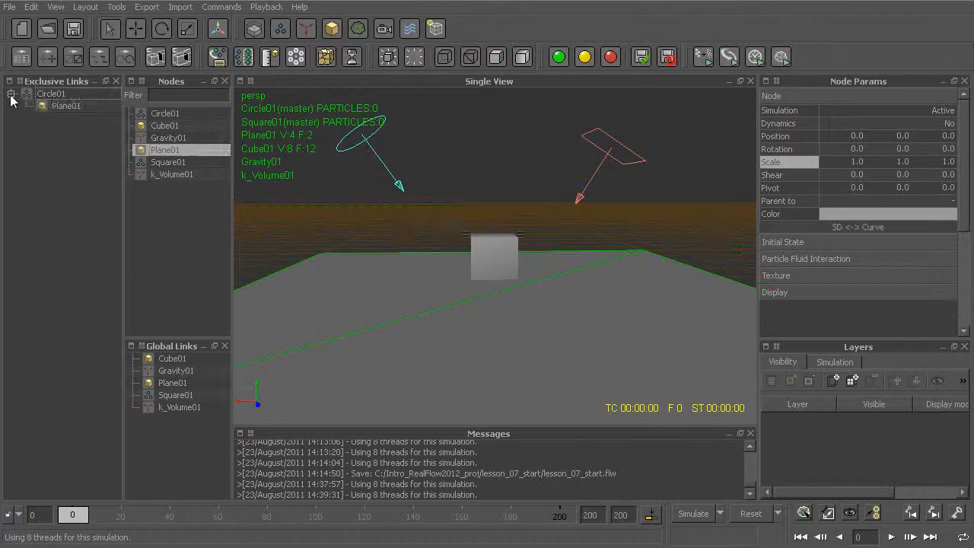
{"action": "left_click", "coordinate": [54, 96]}
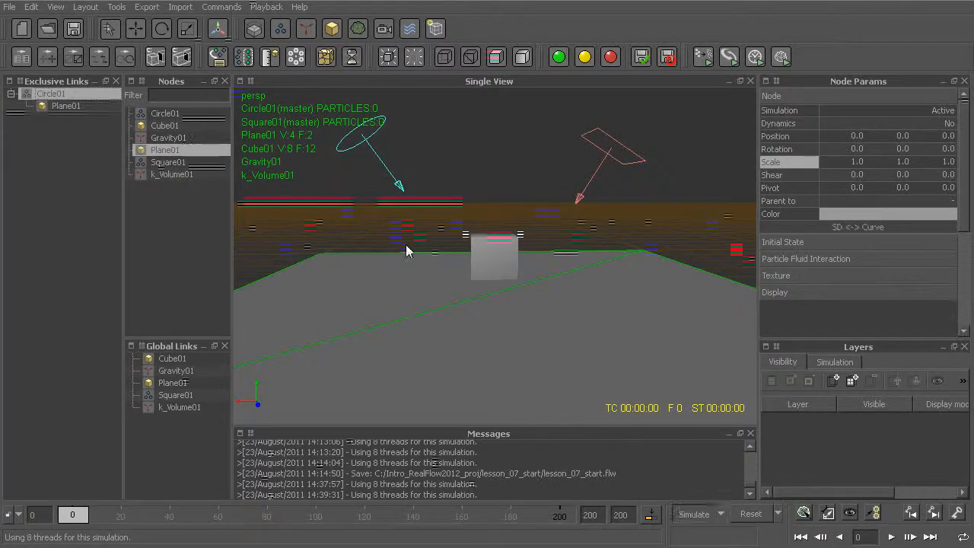
Simulate the scene, inspect how Circle01's particles behave on the plane from several angles, and reset the simulation data.
{"action": "key", "text": "ctrl+alt+a"}
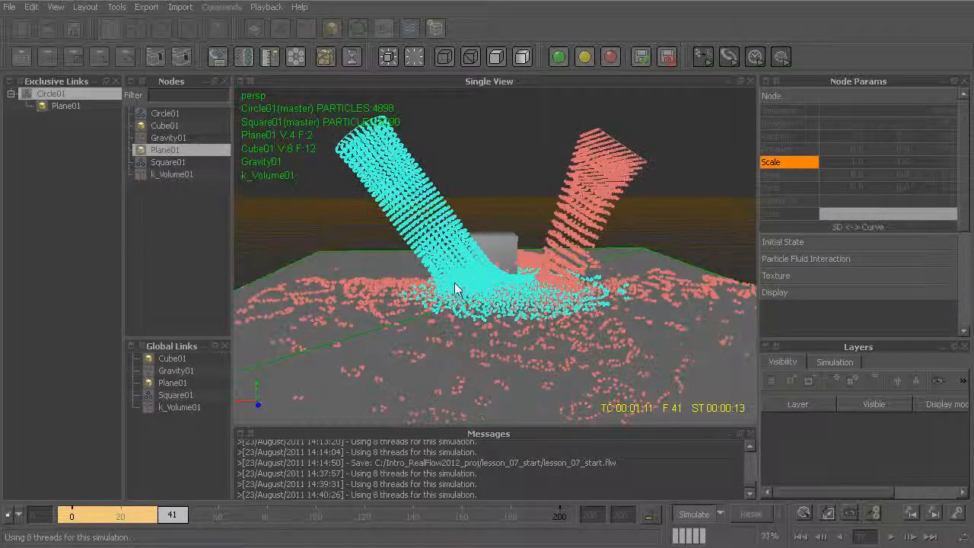
{"action": "left_click_drag", "start_coordinate": [544, 318], "coordinate": [430, 217], "text": "alt"}
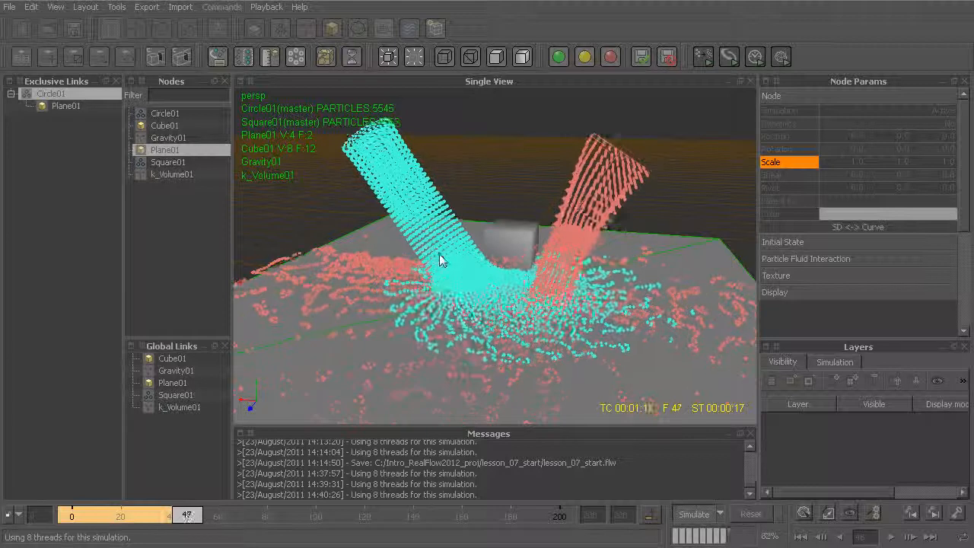
{"action": "left_click_drag", "start_coordinate": [565, 272], "coordinate": [485, 296], "text": "alt"}
{"action": "key", "text": "ctrl+shift+r"}
{"action": "key", "text": "Return"}
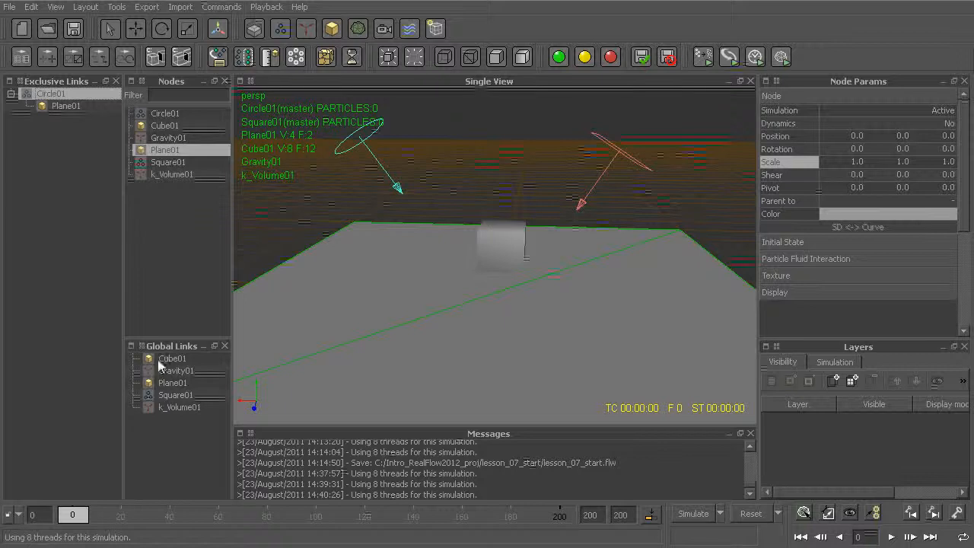
Link Gravity01 to Circle01 in the Exclusive Links, test it with a short simulation, and reset the data.
{"action": "left_click", "coordinate": [167, 139]}
{"action": "left_click_drag", "start_coordinate": [164, 138], "coordinate": [62, 94]}
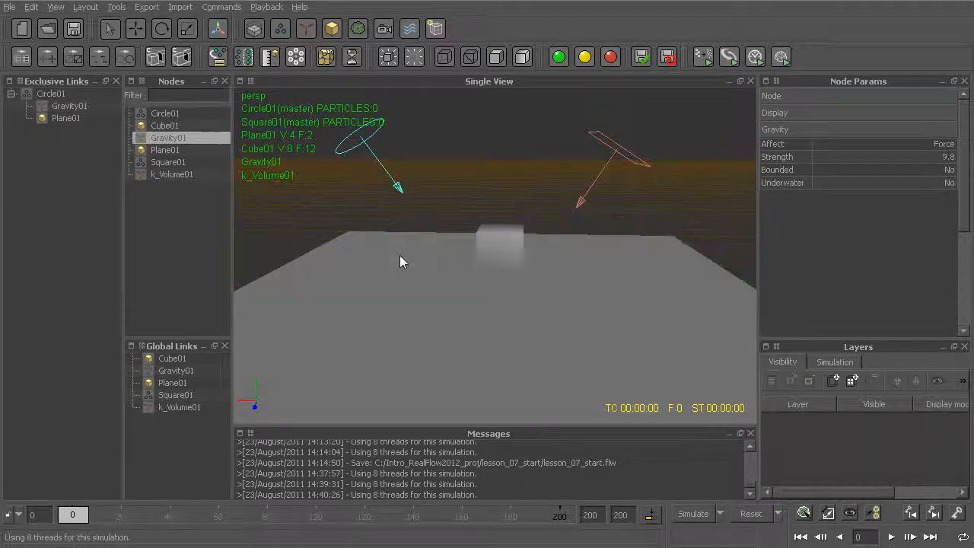
{"action": "key", "text": "ctrl+a"}
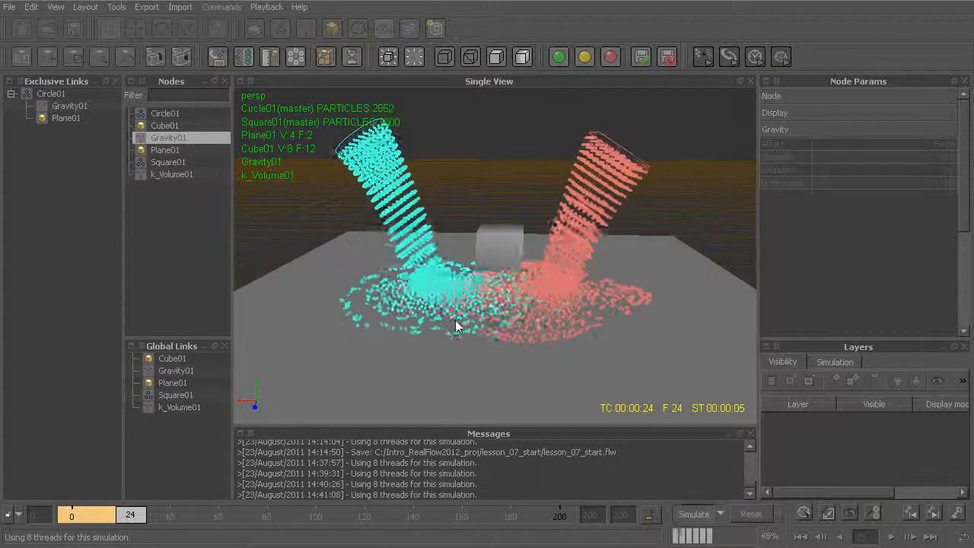
{"action": "key", "text": "ctrl+a"}
{"action": "key", "text": "ctrl+alt+a"}
{"action": "key", "text": "Return"}
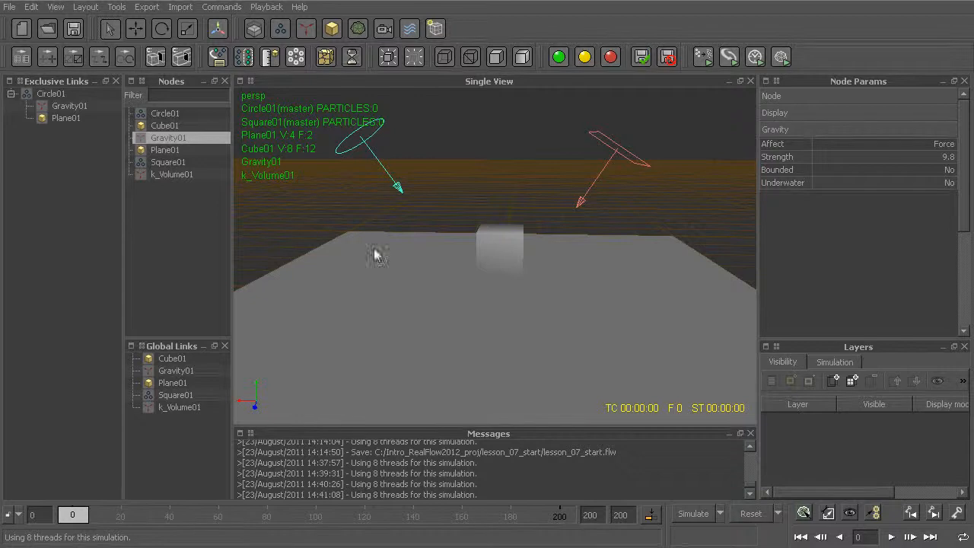
Link Square01 to Circle01 in the Exclusive Links and simulate to frame 32, checking how the two emitters' particles meet.
{"action": "left_click", "coordinate": [160, 162]}
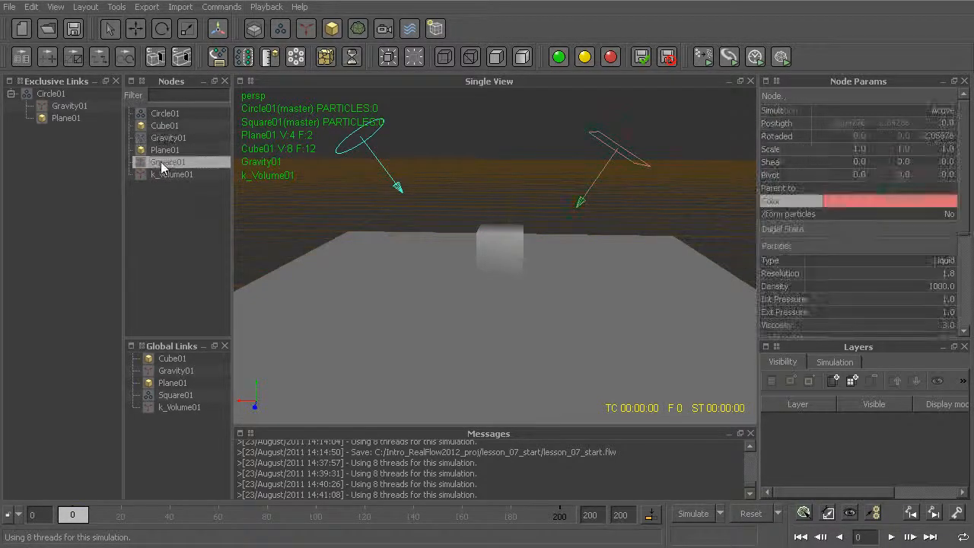
{"action": "left_click_drag", "start_coordinate": [161, 162], "coordinate": [61, 93]}
{"action": "key", "text": "ctrl+a"}
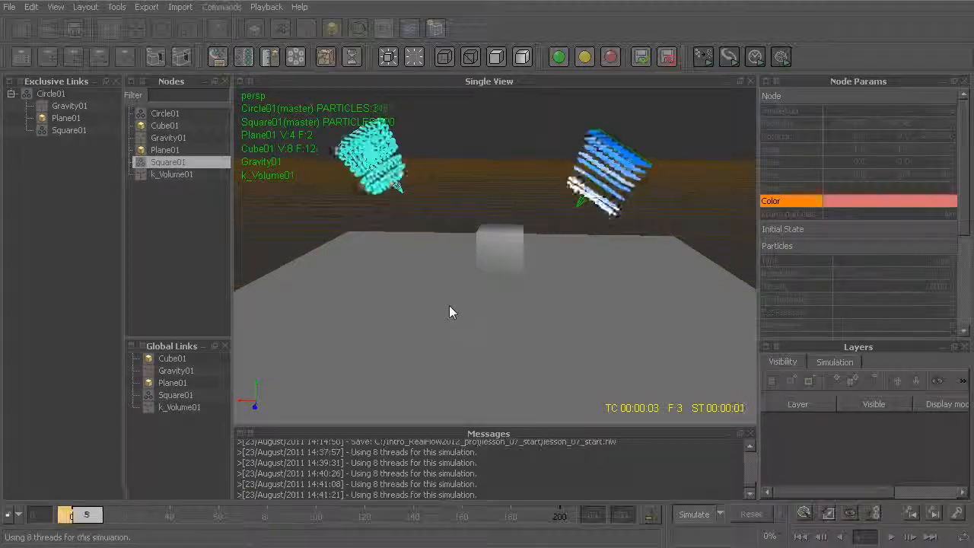
{"action": "left_click", "coordinate": [454, 174]}
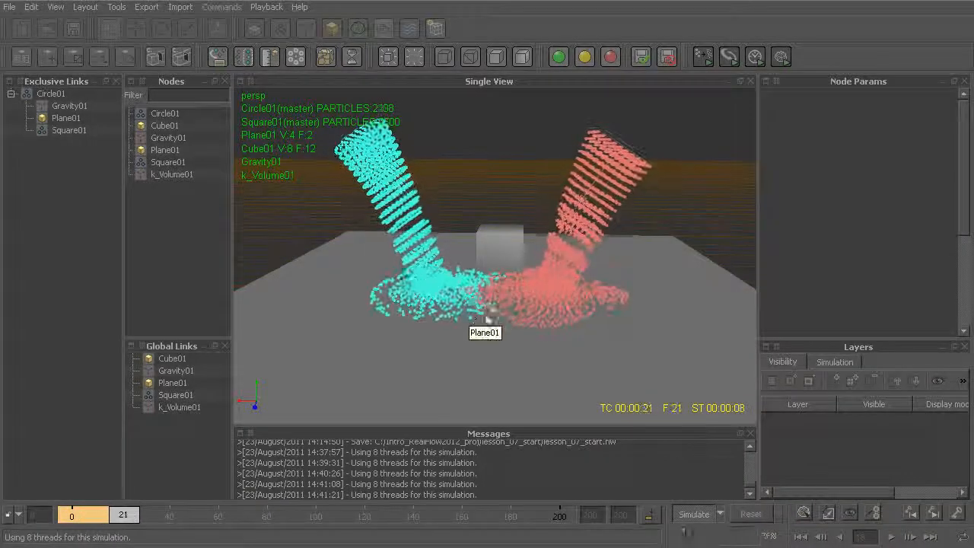
{"action": "left_click_drag", "start_coordinate": [468, 317], "coordinate": [442, 255], "text": "alt"}
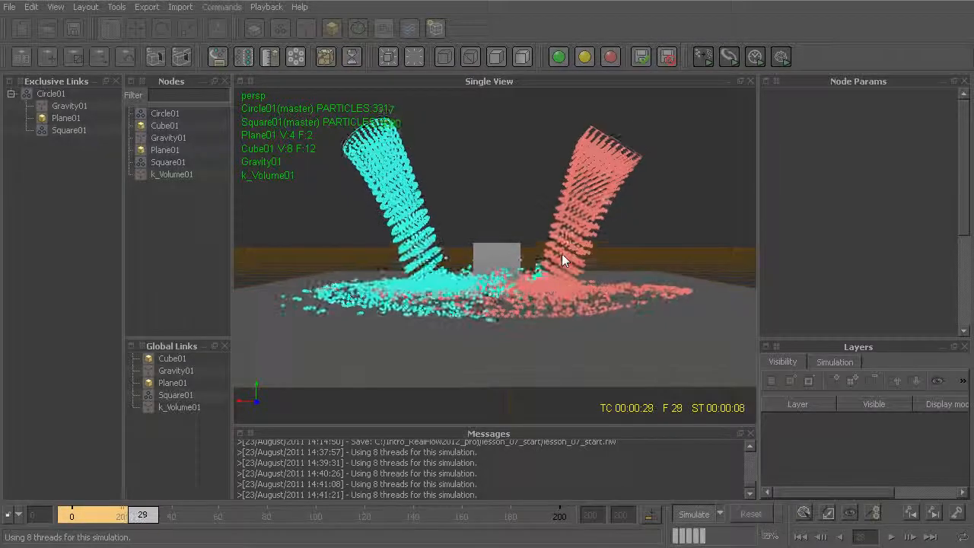
{"action": "left_click_drag", "start_coordinate": [569, 240], "coordinate": [534, 313], "text": "alt"}
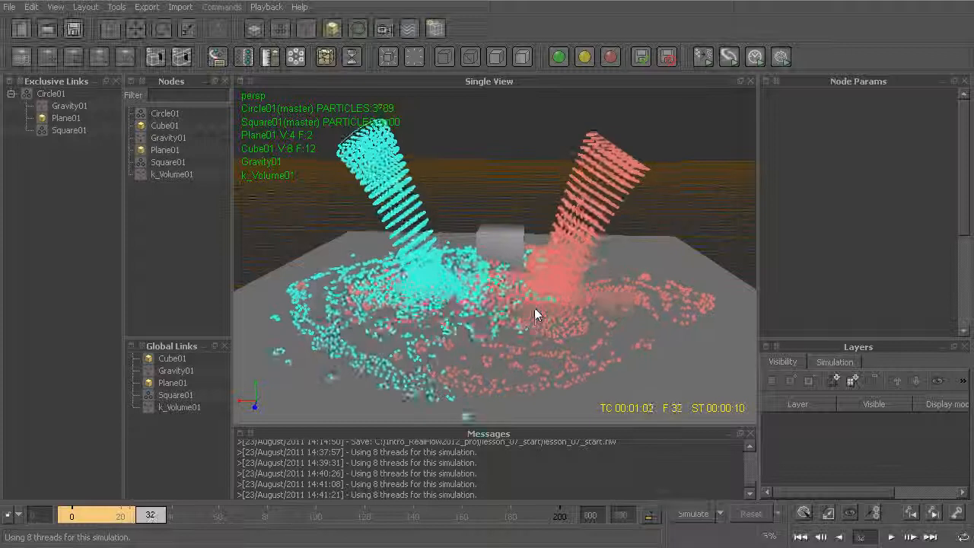
{"action": "key", "text": "Escape"}
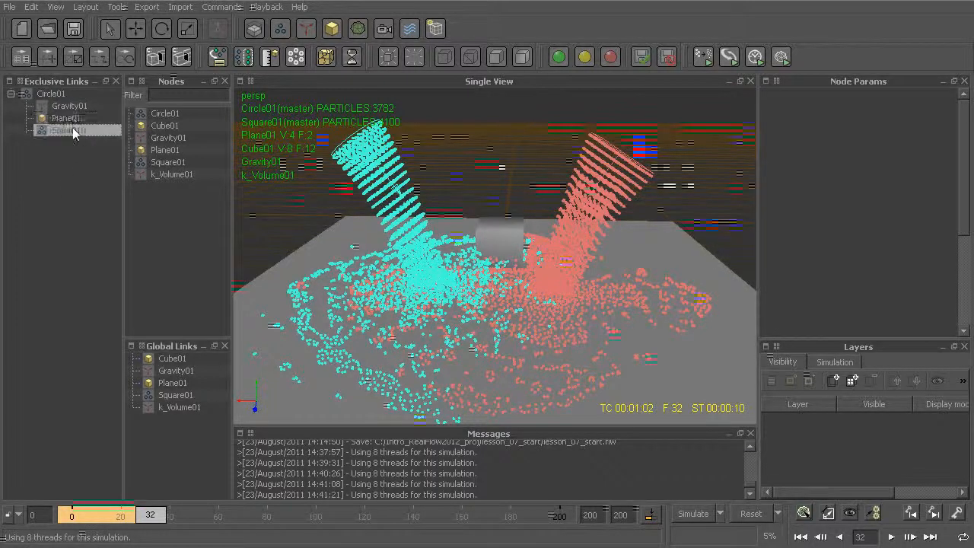
Continue the simulation from frame 32 to frame 55 and inspect the particles around the plane's edges.
{"action": "left_click_drag", "start_coordinate": [70, 106], "coordinate": [68, 110]}
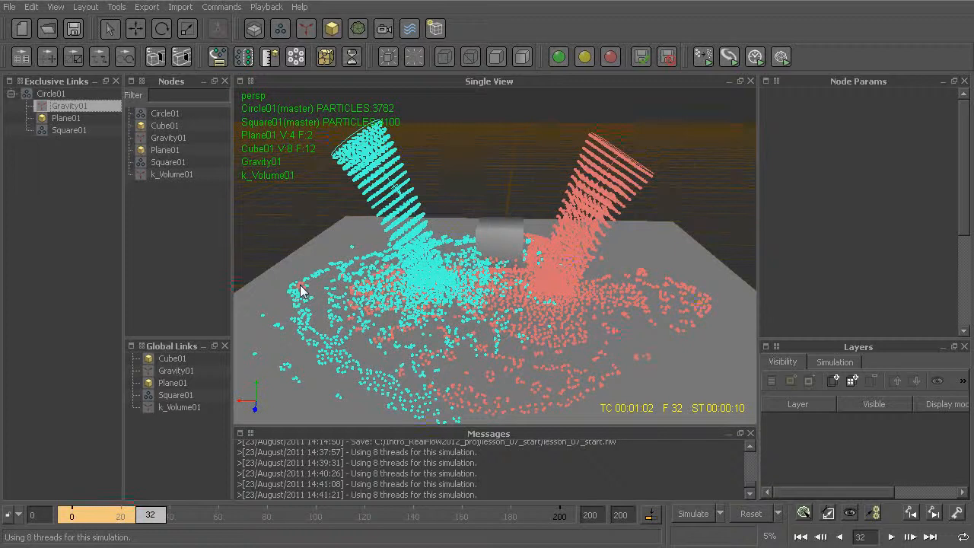
{"action": "key", "text": "ctrl+a"}
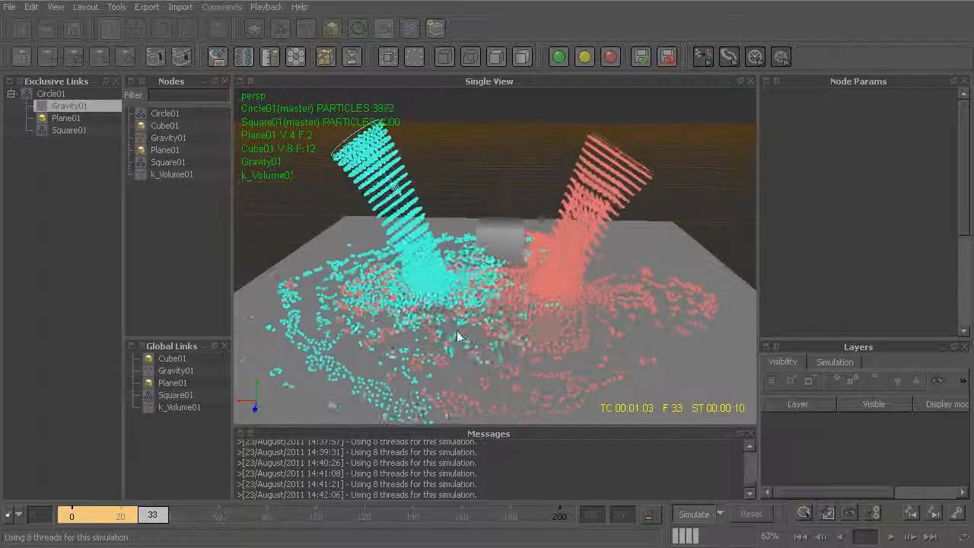
{"action": "scroll", "coordinate": [504, 305], "scroll_direction": "down", "scroll_amount": 3}
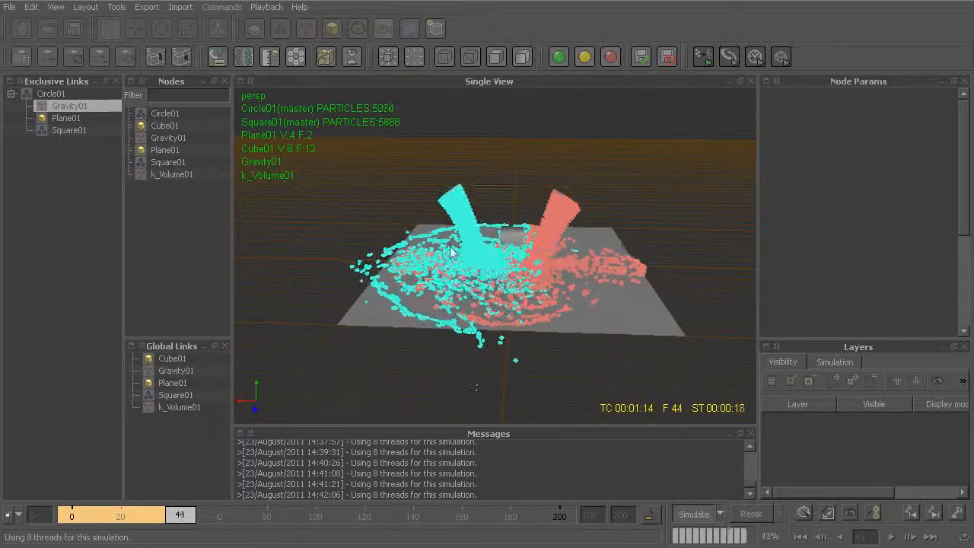
{"action": "mouse_move", "coordinate": [394, 315]}
{"action": "left_mouse_down", "text": "alt"}
{"action": "mouse_move", "coordinate": [392, 306]}
{"action": "mouse_move", "coordinate": [384, 333]}
{"action": "left_mouse_up", "text": "alt"}
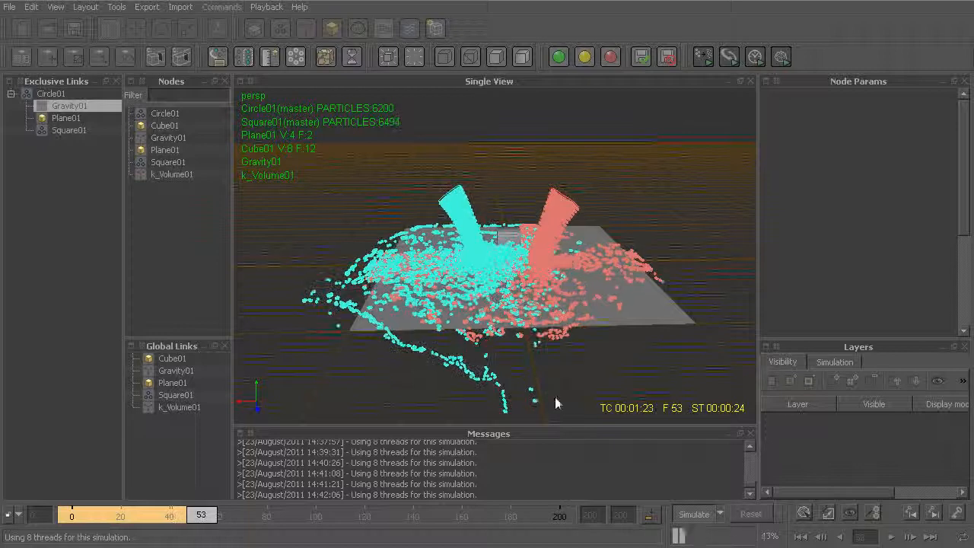
{"action": "key", "text": "Escape"}
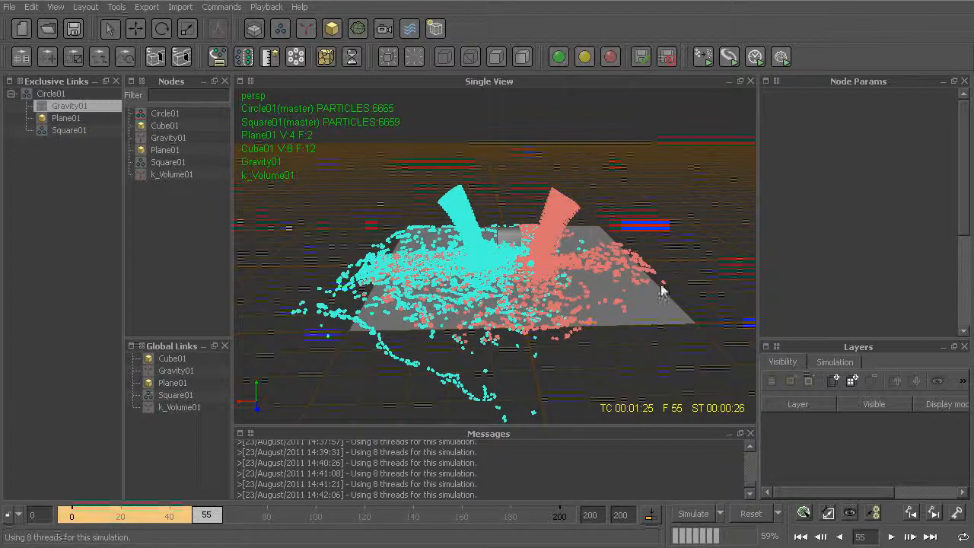
{"action": "left_click_drag", "start_coordinate": [578, 282], "coordinate": [658, 269], "text": "alt"}
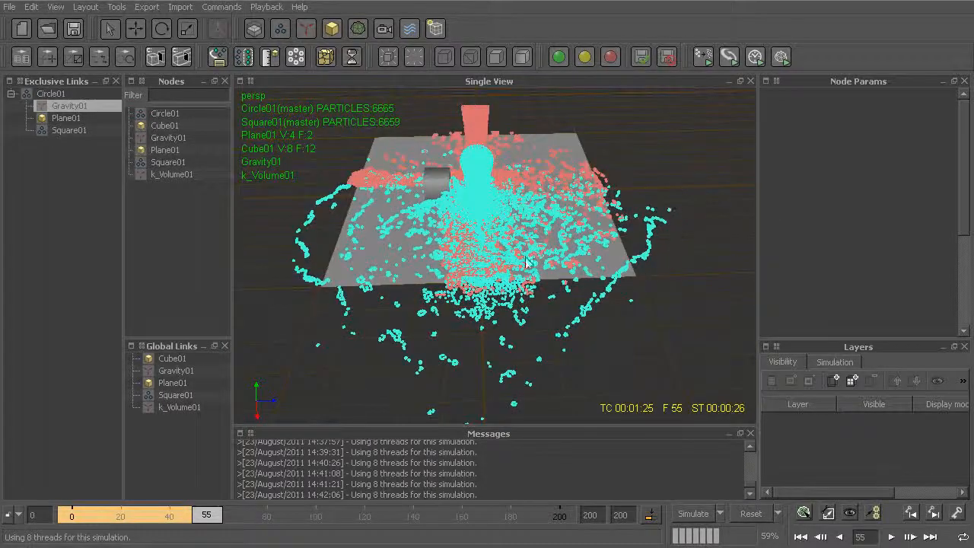
{"action": "left_click_drag", "start_coordinate": [459, 317], "coordinate": [400, 272], "text": "alt"}
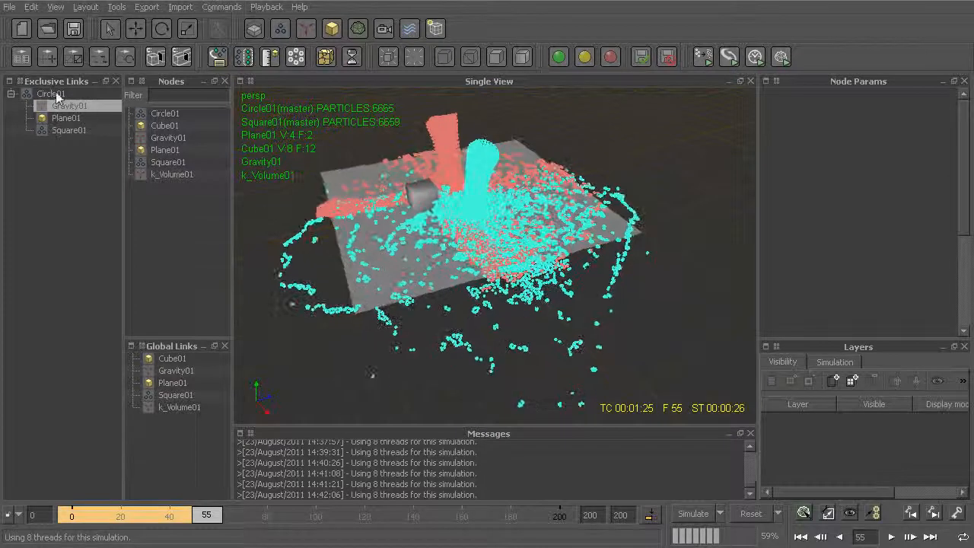
Review Circle01's exclusive links and add the k_Volume01 daemon to them.
{"action": "left_click_drag", "start_coordinate": [51, 92], "coordinate": [50, 93]}
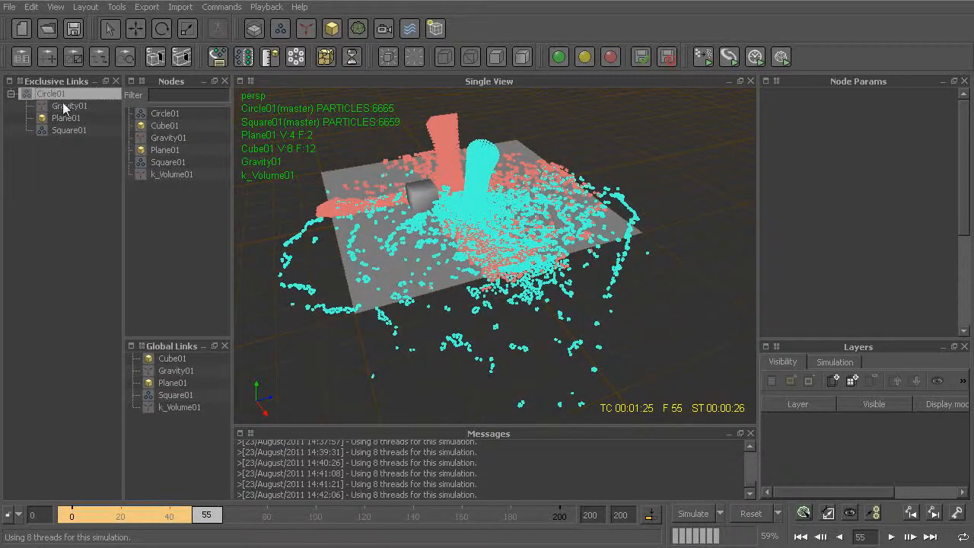
{"action": "left_click", "coordinate": [64, 129]}
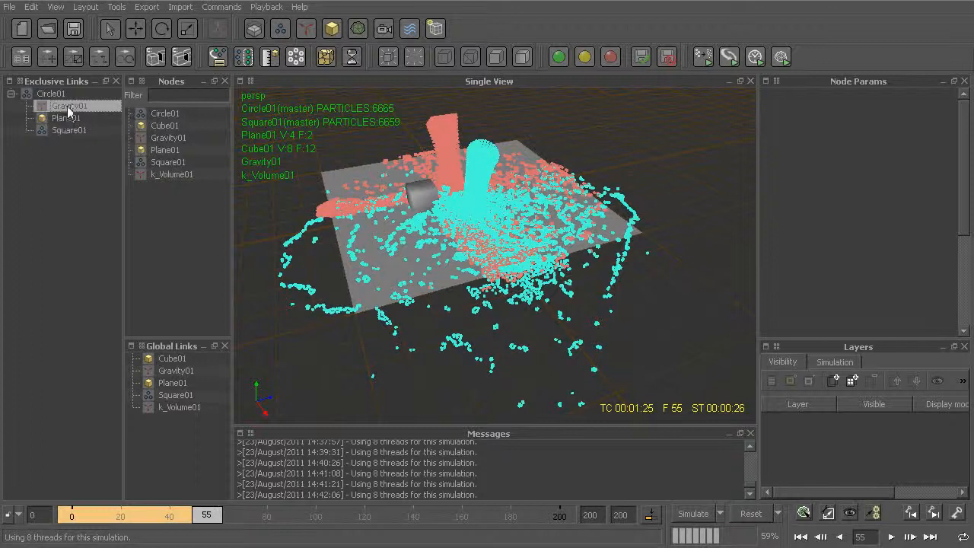
{"action": "left_click", "coordinate": [53, 93]}
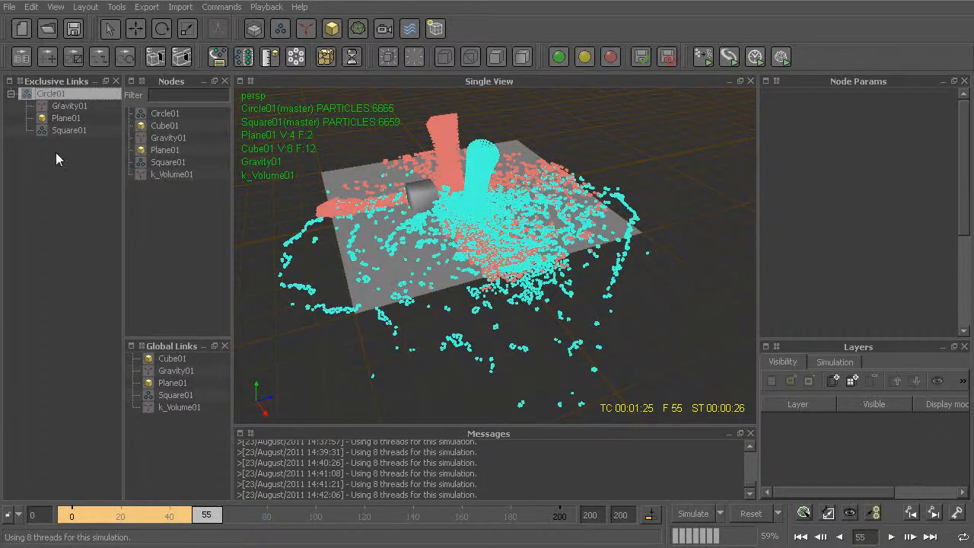
{"action": "left_click", "coordinate": [170, 172]}
{"action": "left_click_drag", "start_coordinate": [169, 174], "coordinate": [61, 95]}
Reset the scene, simulate past frame 55 to test the volume daemon, and return the timeline to frame 51.
{"action": "key", "text": "alt+r"}
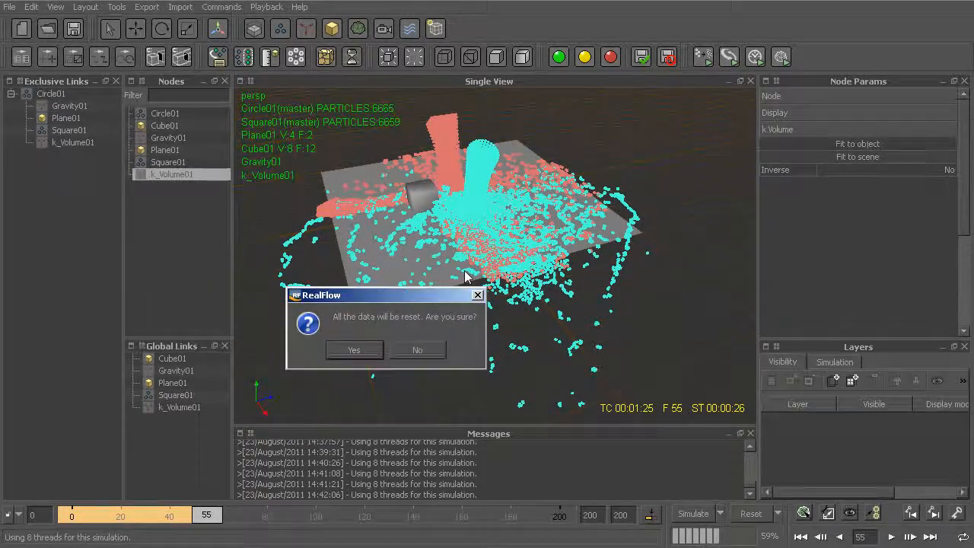
{"action": "key", "text": "Return"}
{"action": "key", "text": "alt+a"}
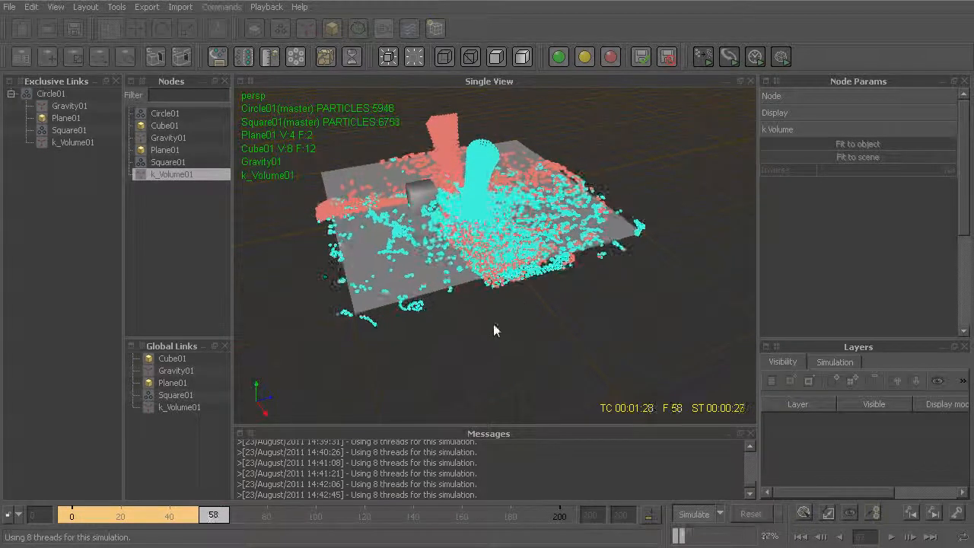
{"action": "key", "text": "alt+a"}
{"action": "mouse_move", "coordinate": [213, 518]}
{"action": "left_mouse_down"}
{"action": "mouse_move", "coordinate": [152, 515]}
{"action": "mouse_move", "coordinate": [219, 515]}
{"action": "mouse_move", "coordinate": [196, 515]}
{"action": "left_mouse_up"}
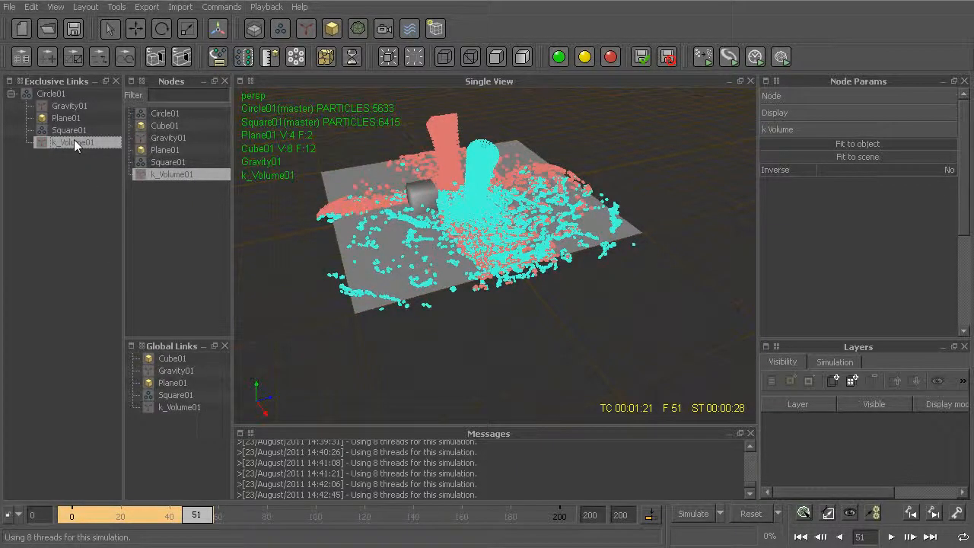
Examine Circle01's particles around the cube and across the plane at frame 51 from several close viewpoints.
{"action": "left_click", "coordinate": [53, 94]}
{"action": "left_click_drag", "start_coordinate": [479, 254], "coordinate": [430, 272], "text": "alt"}
{"action": "left_click_drag", "start_coordinate": [513, 289], "coordinate": [458, 253], "text": "alt"}
{"action": "right_click_drag", "start_coordinate": [459, 253], "coordinate": [517, 266], "text": "alt"}
{"action": "left_click_drag", "start_coordinate": [518, 267], "coordinate": [493, 327], "text": "alt"}
{"action": "right_click_drag", "start_coordinate": [493, 327], "coordinate": [364, 348], "text": "alt"}
{"action": "left_click_drag", "start_coordinate": [364, 349], "coordinate": [508, 334], "text": "alt"}
{"action": "left_click_drag", "start_coordinate": [535, 304], "coordinate": [543, 343], "text": "alt"}
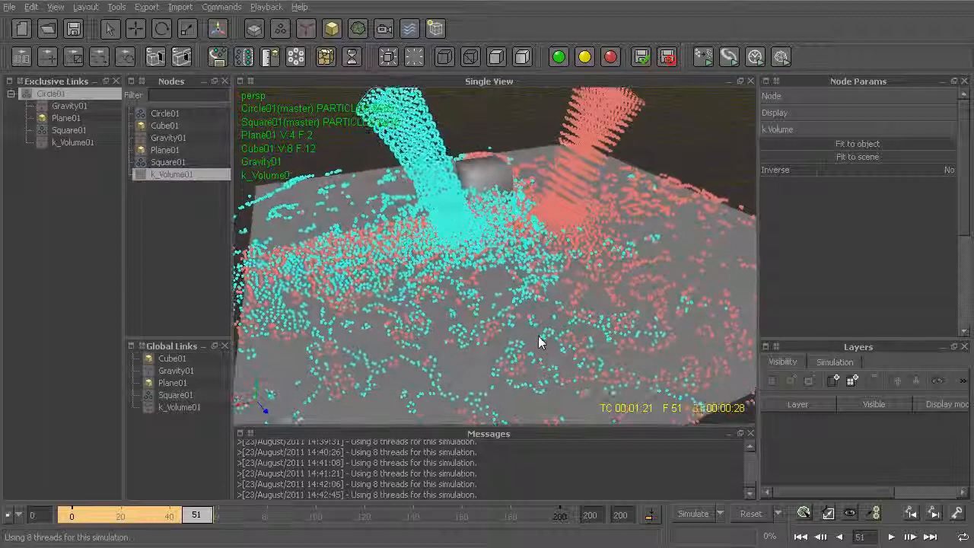
Review each node in the Global Links, from Cube01 to k_Volume01.
{"action": "left_click", "coordinate": [176, 360]}
{"action": "left_click", "coordinate": [175, 372]}
{"action": "left_click", "coordinate": [175, 384]}
{"action": "left_click", "coordinate": [174, 395]}
{"action": "left_click", "coordinate": [174, 409]}
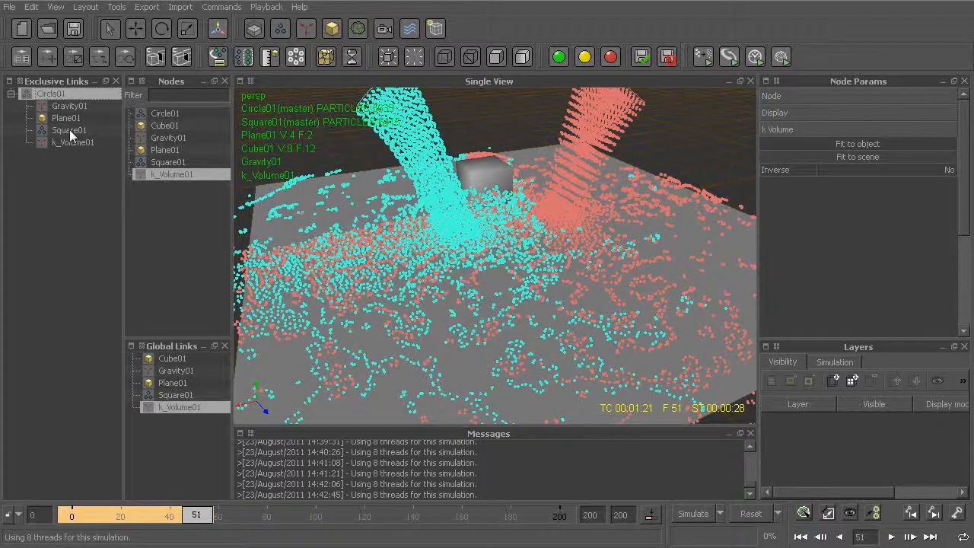
Reset the scene, resimulate to frame 25, and examine up close where the Circle01 and Square01 particles meet.
{"action": "left_click_drag", "start_coordinate": [459, 330], "coordinate": [440, 343], "text": "alt"}
{"action": "key", "text": "alt+r"}
{"action": "key", "text": "Return"}
{"action": "key", "text": "alt+a"}
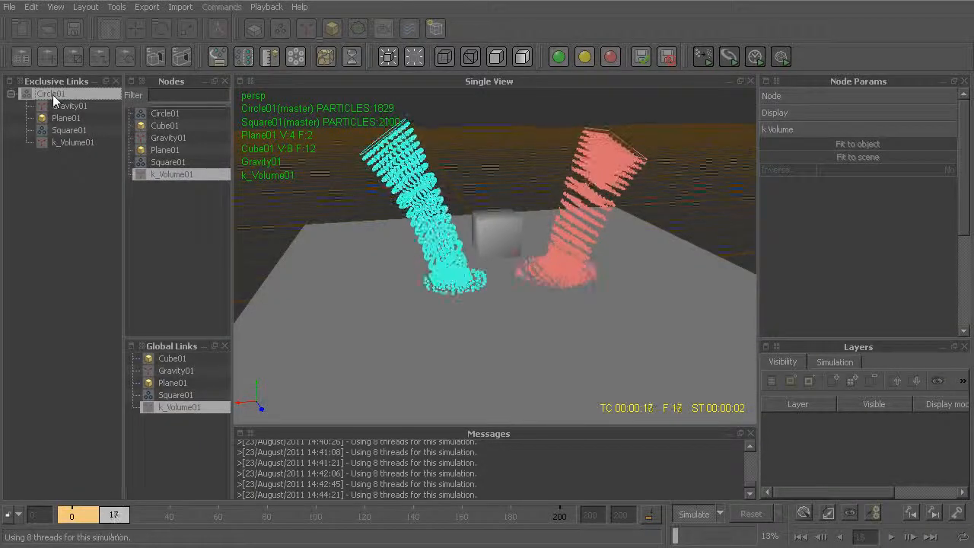
{"action": "left_click", "coordinate": [67, 130]}
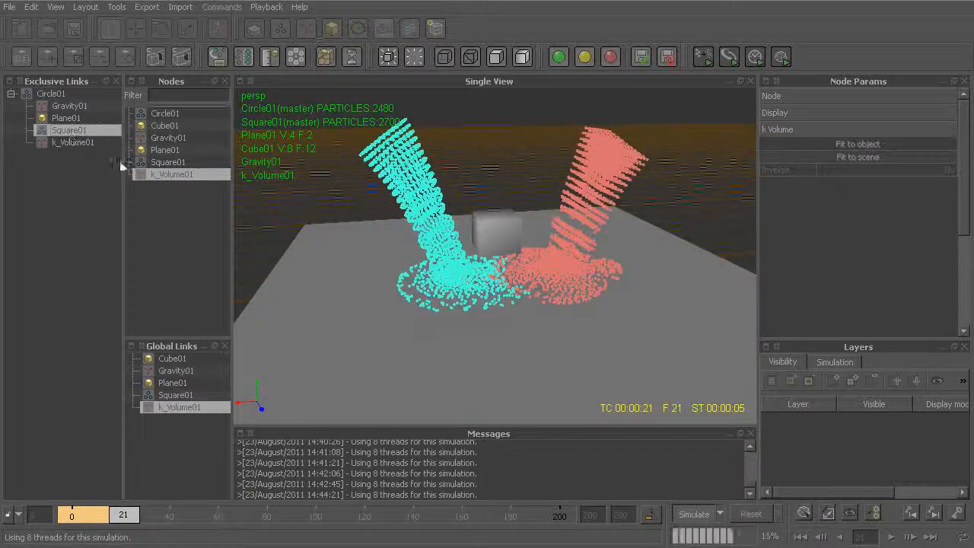
{"action": "key", "text": "alt+a"}
{"action": "left_click_drag", "start_coordinate": [501, 336], "coordinate": [509, 313], "text": "alt"}
{"action": "right_click_drag", "start_coordinate": [508, 314], "coordinate": [454, 298], "text": "alt"}
{"action": "left_click_drag", "start_coordinate": [455, 298], "coordinate": [466, 291], "text": "alt"}
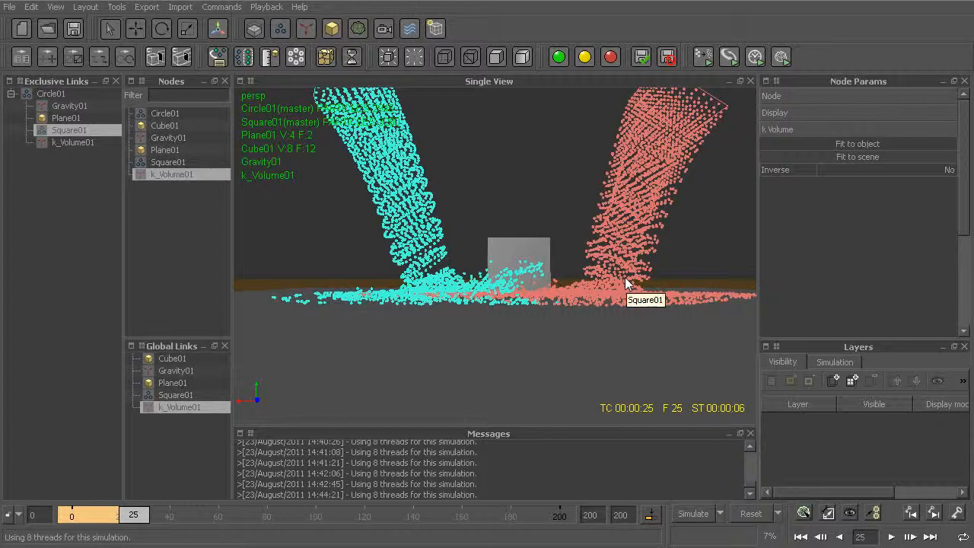
Add the Square01 emitter to the Exclusive Links as its own top-level entry.
{"action": "left_click_drag", "start_coordinate": [625, 283], "coordinate": [608, 277], "text": "alt"}
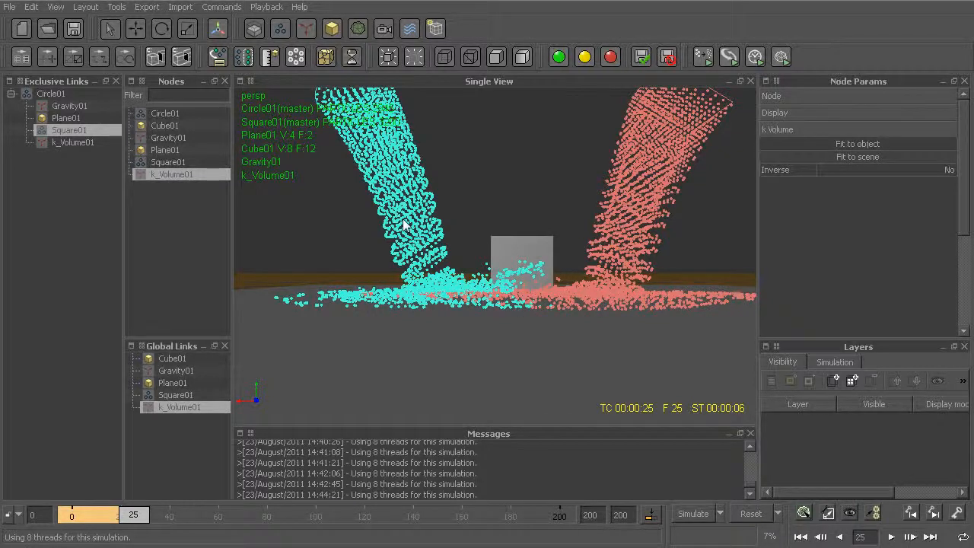
{"action": "left_click", "coordinate": [176, 396]}
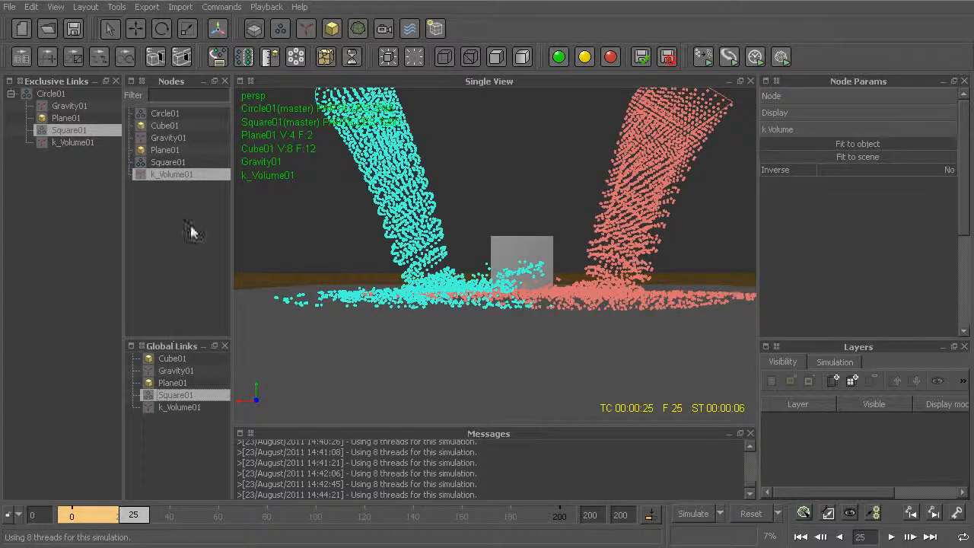
{"action": "left_click", "coordinate": [168, 163]}
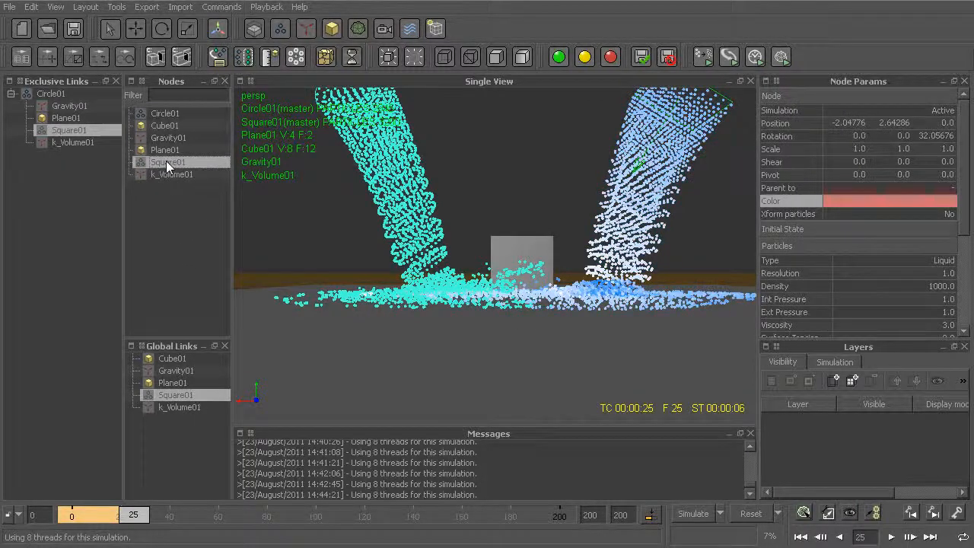
{"action": "left_click_drag", "start_coordinate": [164, 162], "coordinate": [68, 230]}
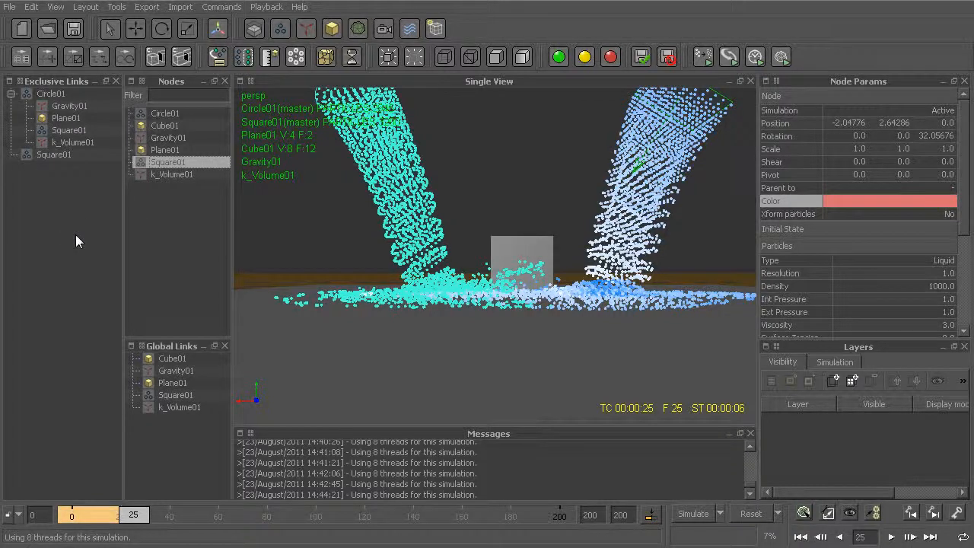
Link Circle01 under Square01 in the Exclusive Links and expand that entry.
{"action": "left_click", "coordinate": [45, 93]}
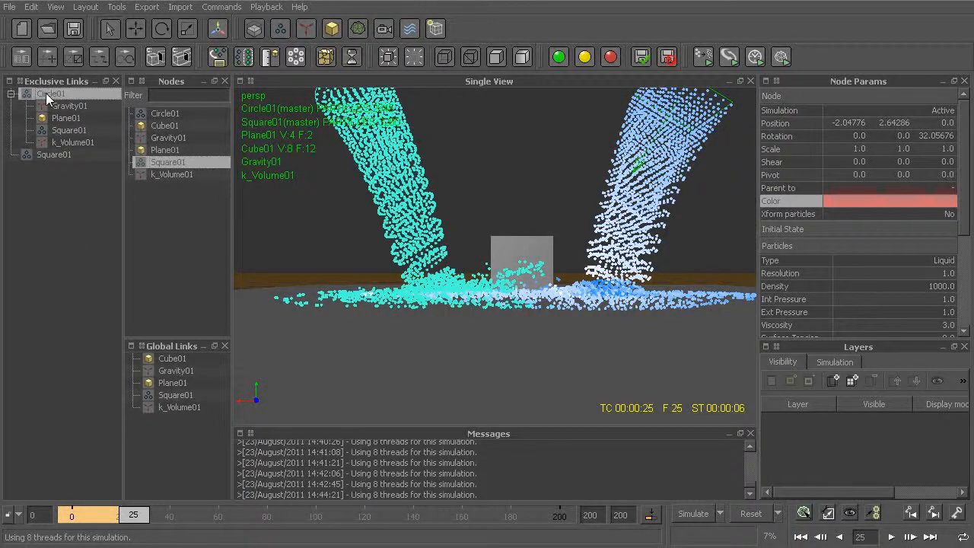
{"action": "left_click", "coordinate": [50, 153]}
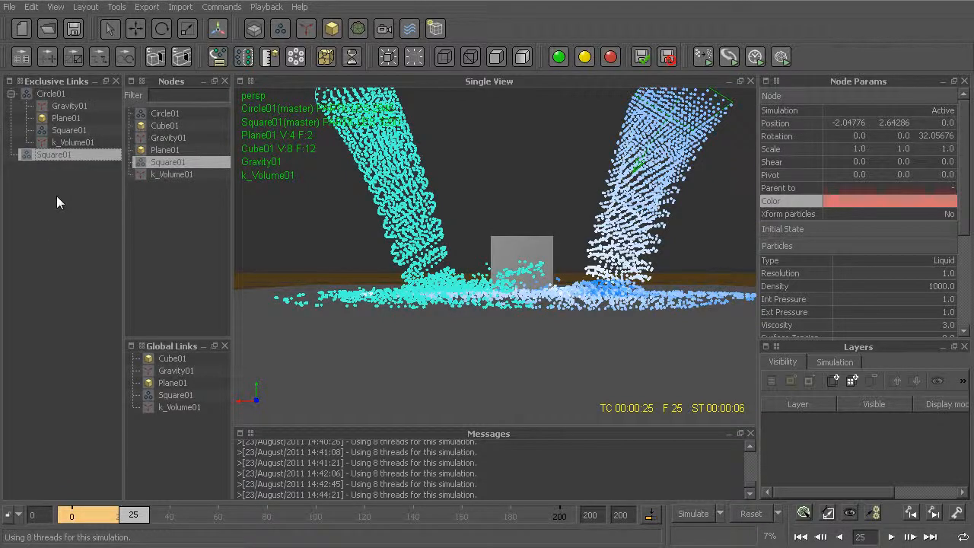
{"action": "left_click", "coordinate": [169, 114]}
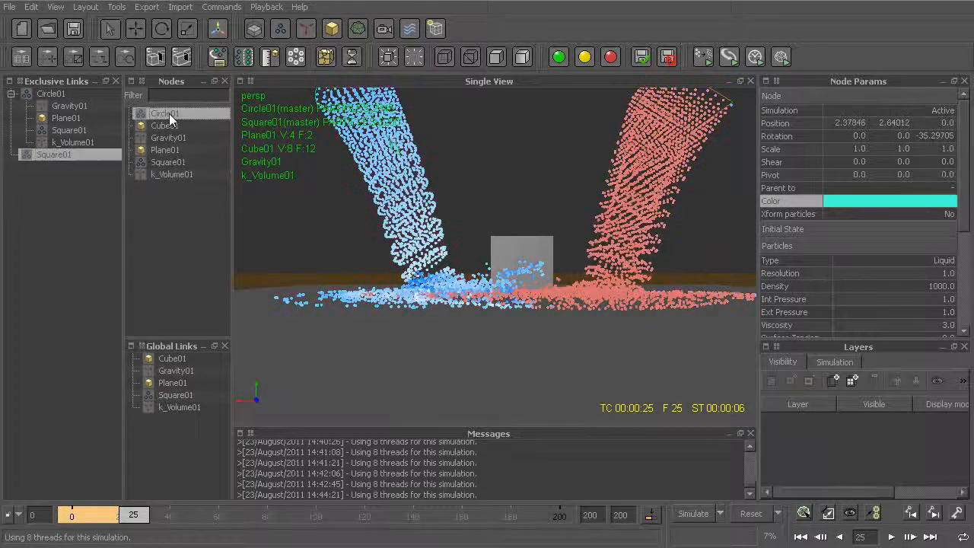
{"action": "left_click", "coordinate": [79, 156]}
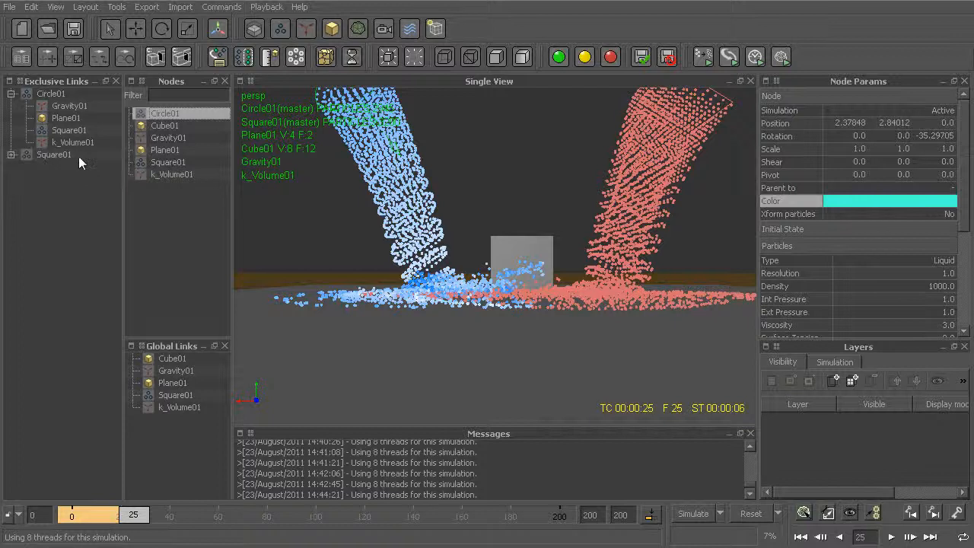
{"action": "left_click", "coordinate": [11, 154]}
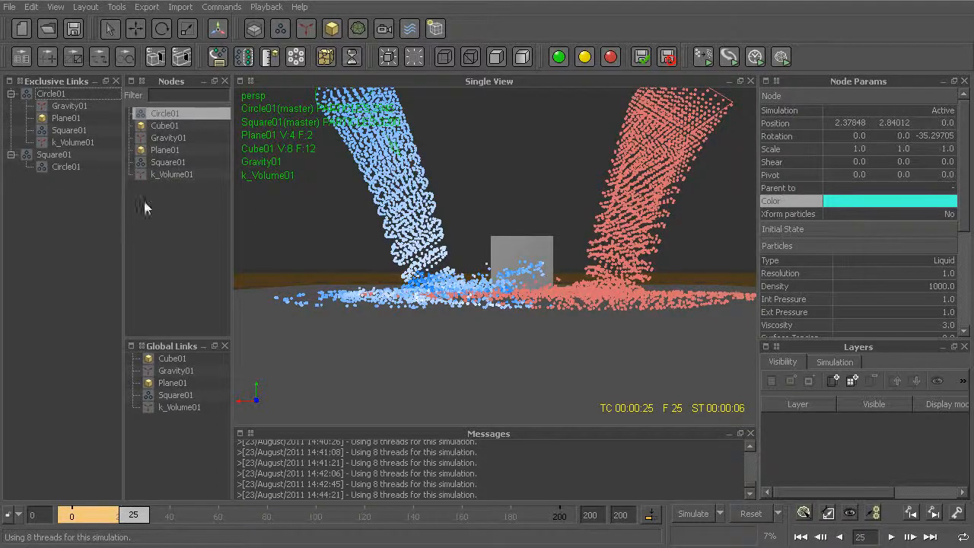
Reset the scene, simulate to frame 26, and view where the two particle streams meet from slightly above.
{"action": "key", "text": "ctrl+r"}
{"action": "key", "text": "Return"}
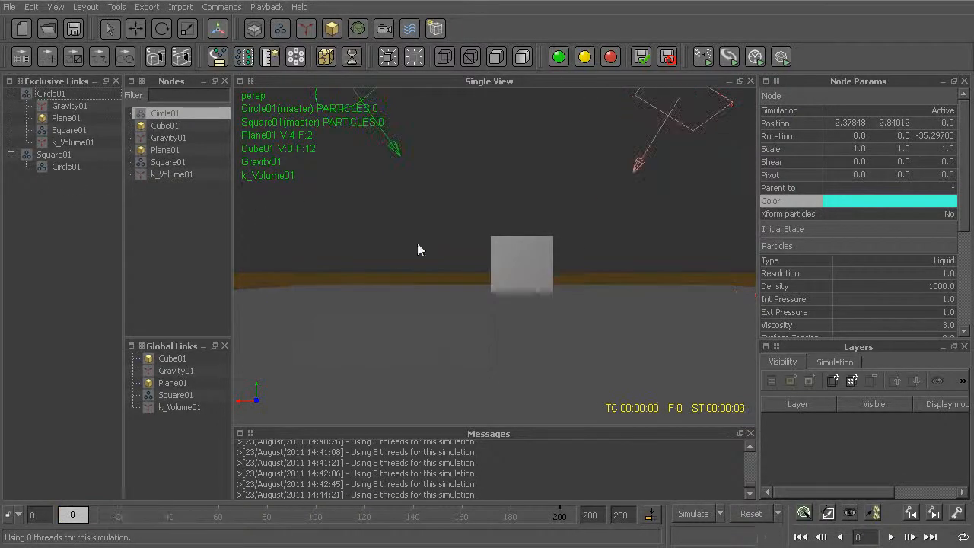
{"action": "left_click", "coordinate": [484, 163]}
{"action": "key", "text": "ctrl+a"}
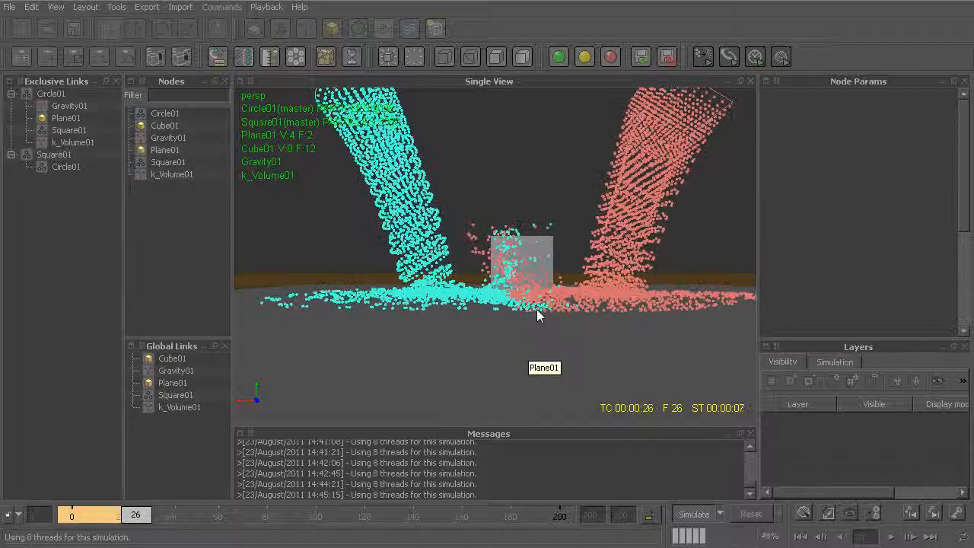
{"action": "key", "text": "ctrl+a"}
{"action": "mouse_move", "coordinate": [553, 343]}
{"action": "left_mouse_down", "text": "alt"}
{"action": "mouse_move", "coordinate": [541, 342]}
{"action": "mouse_move", "coordinate": [555, 359]}
{"action": "left_mouse_up", "text": "alt"}
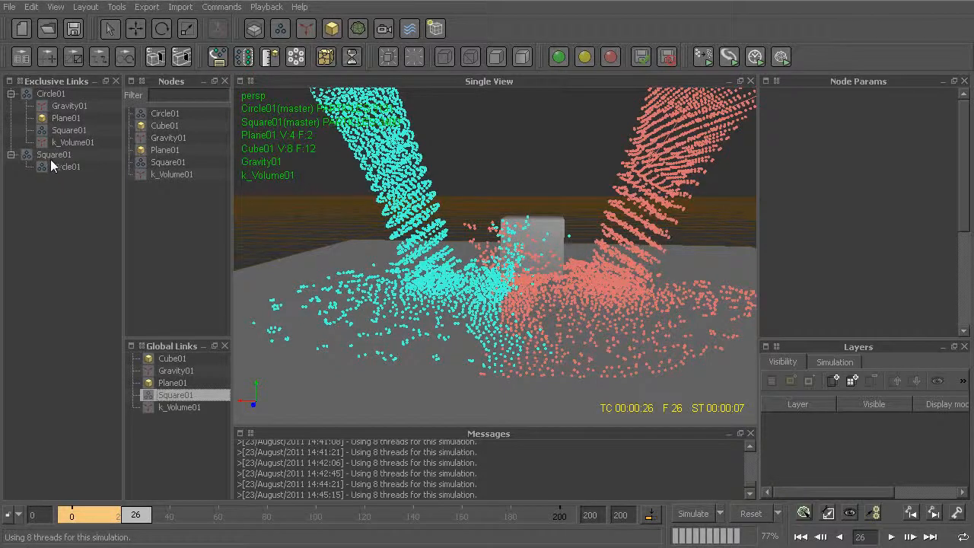
Review Gravity01, k_Volume01 and Square01 in the Global Links, and compare them with Square01's exclusive entry.
{"action": "left_click", "coordinate": [172, 371]}
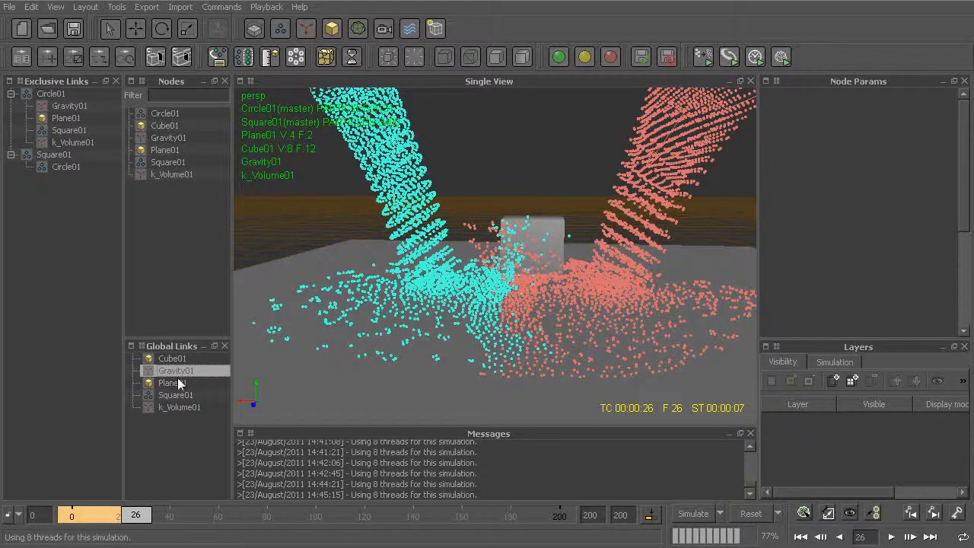
{"action": "left_click", "coordinate": [175, 400]}
{"action": "left_click", "coordinate": [178, 371]}
{"action": "left_click", "coordinate": [176, 408]}
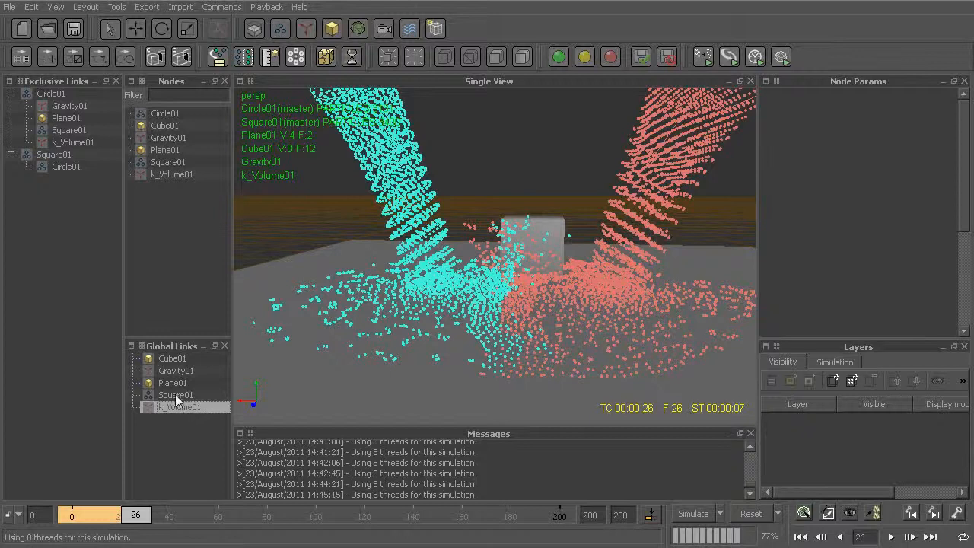
{"action": "left_click", "coordinate": [175, 396]}
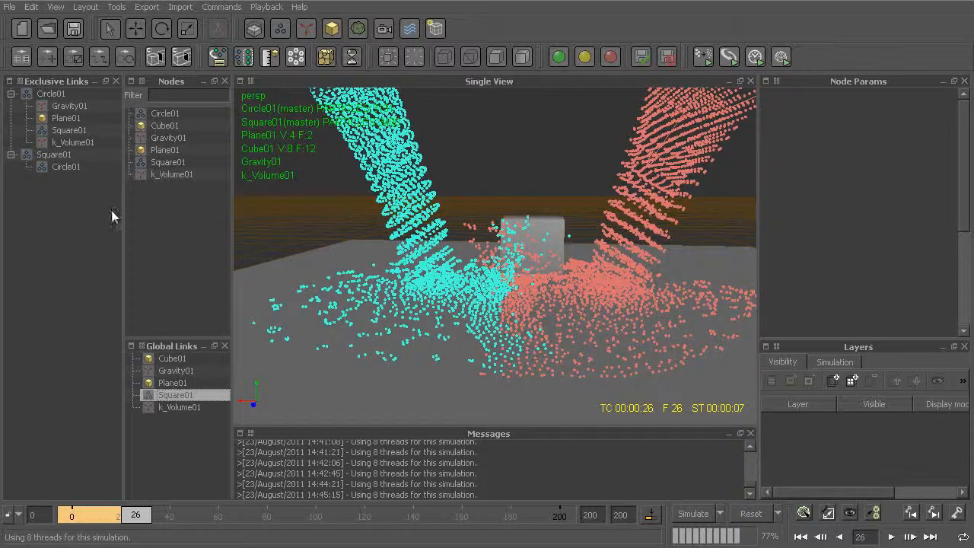
{"action": "left_click_drag", "start_coordinate": [61, 162], "coordinate": [59, 160]}
Reset the scene, resimulate to frame 32, and view the particles from behind the cube.
{"action": "left_click_drag", "start_coordinate": [541, 257], "coordinate": [506, 346], "text": "alt"}
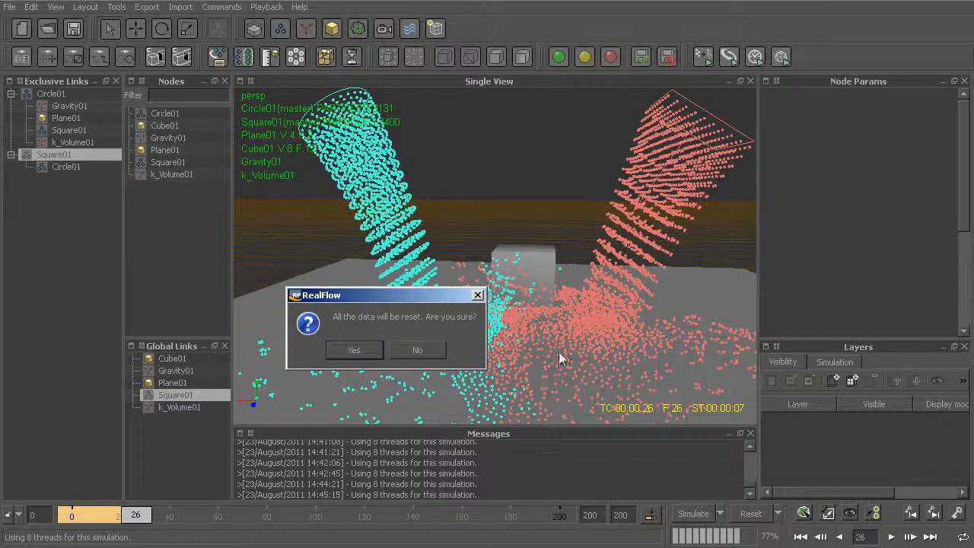
{"action": "left_click", "coordinate": [356, 350]}
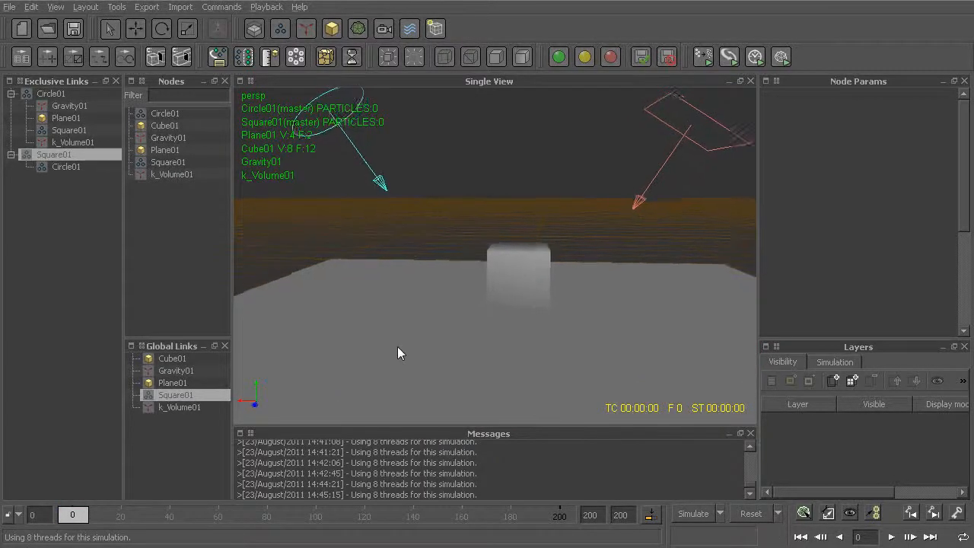
{"action": "left_click_drag", "start_coordinate": [417, 333], "coordinate": [459, 315], "text": "alt"}
{"action": "key", "text": "ctrl+Return"}
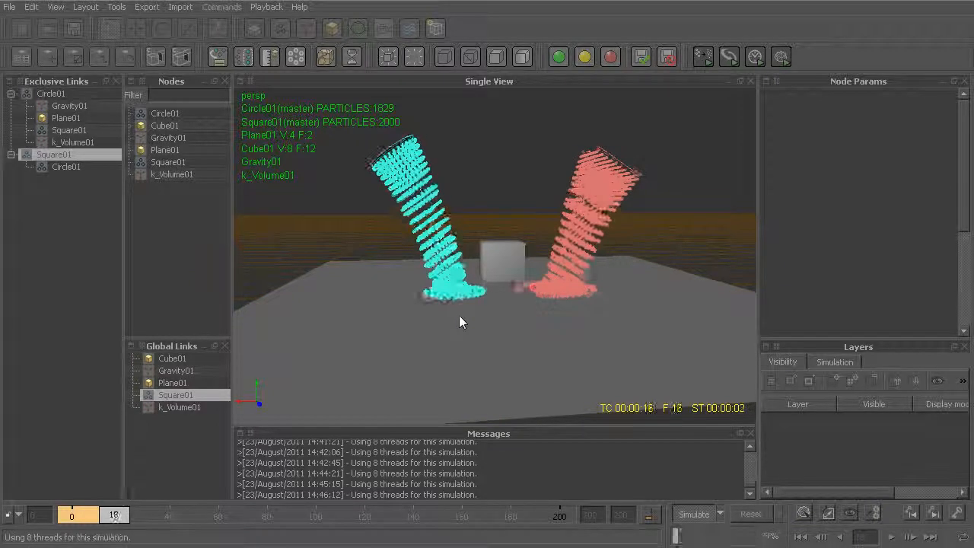
{"action": "left_click", "coordinate": [68, 106]}
{"action": "mouse_move", "coordinate": [72, 105]}
{"action": "left_mouse_down"}
{"action": "mouse_move", "coordinate": [75, 140]}
{"action": "mouse_move", "coordinate": [65, 101]}
{"action": "mouse_move", "coordinate": [70, 140]}
{"action": "mouse_move", "coordinate": [71, 106]}
{"action": "left_mouse_up"}
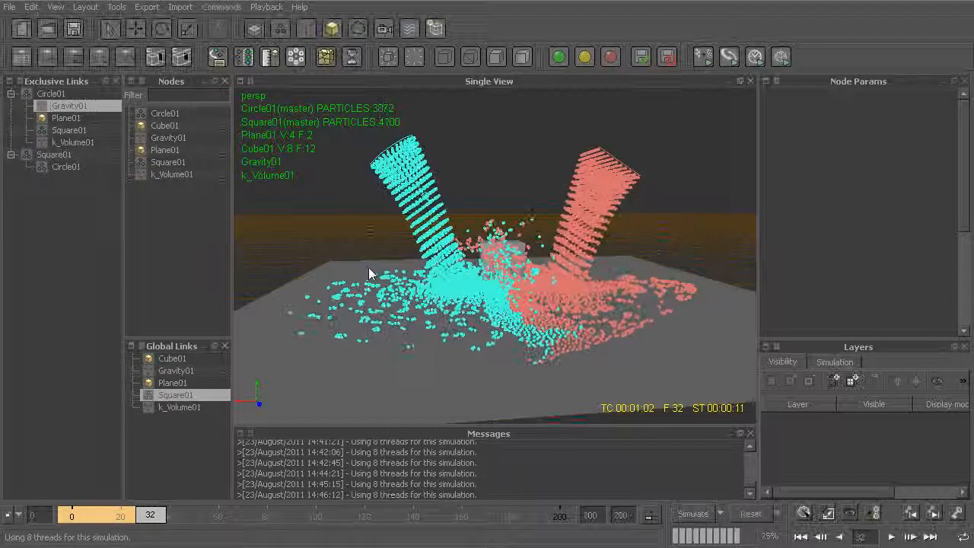
{"action": "left_click_drag", "start_coordinate": [392, 266], "coordinate": [668, 255], "text": "alt"}
{"action": "left_click_drag", "start_coordinate": [529, 286], "coordinate": [590, 299], "text": "alt"}
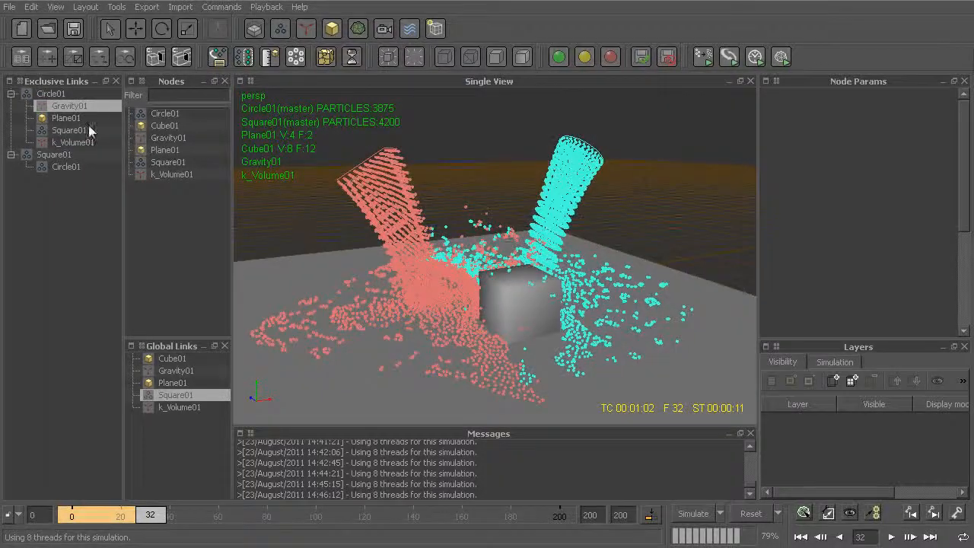
Review the Plane01 and Gravity01 links under Circle01 and compare them with Square01's exclusive links.
{"action": "left_click", "coordinate": [62, 117]}
{"action": "left_click", "coordinate": [63, 107]}
{"action": "left_click", "coordinate": [57, 152]}
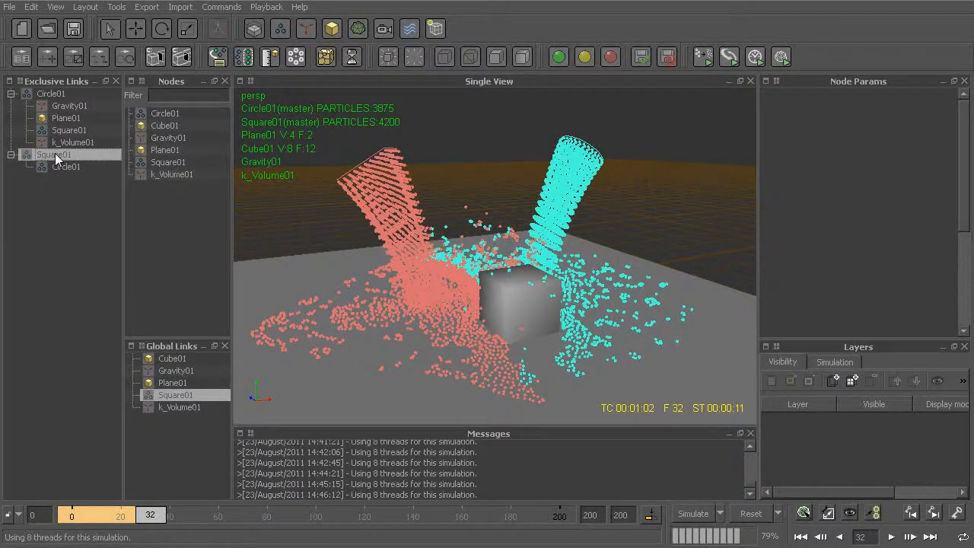
{"action": "left_click", "coordinate": [52, 95]}
{"action": "left_click", "coordinate": [52, 155]}
{"action": "mouse_move", "coordinate": [56, 167]}
{"action": "left_mouse_down"}
{"action": "mouse_move", "coordinate": [54, 159]}
{"action": "mouse_move", "coordinate": [60, 170]}
{"action": "left_mouse_up"}
Examine how the Square01 and Circle01 particles behave around Cube01 at frame 32, selecting each object in turn.
{"action": "left_click_drag", "start_coordinate": [353, 268], "coordinate": [585, 304], "text": "alt"}
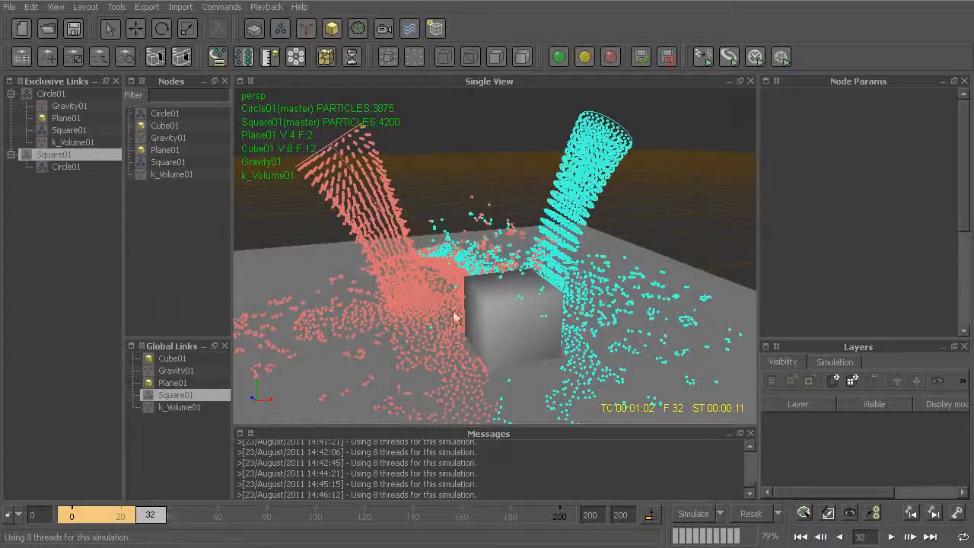
{"action": "left_click", "coordinate": [500, 329]}
{"action": "left_click_drag", "start_coordinate": [510, 344], "coordinate": [457, 294], "text": "alt"}
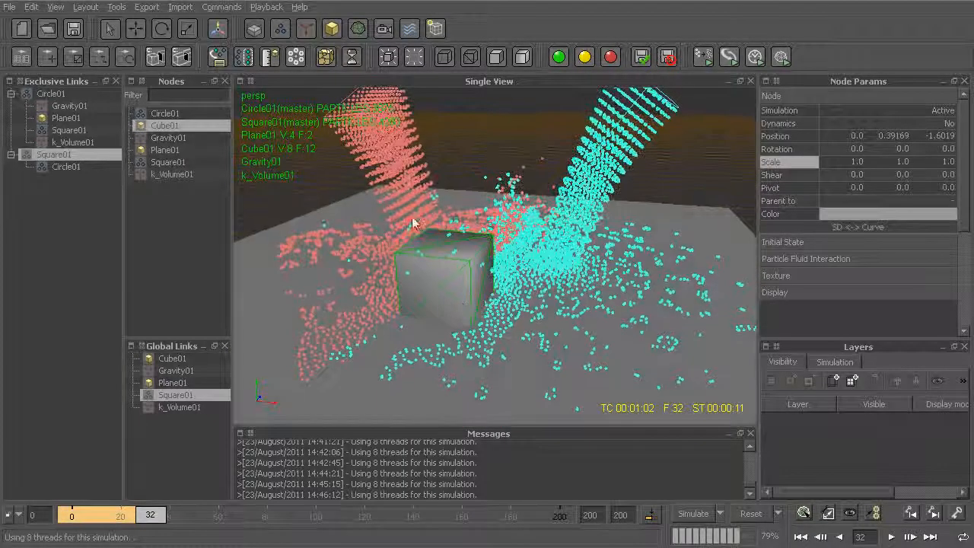
{"action": "left_click_drag", "start_coordinate": [428, 221], "coordinate": [378, 215], "text": "alt"}
{"action": "left_click", "coordinate": [378, 216]}
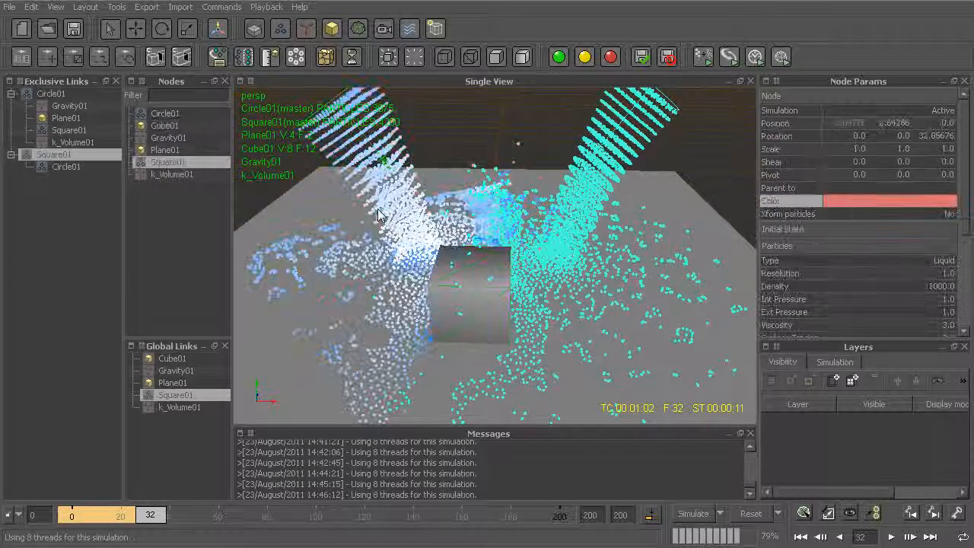
{"action": "left_click", "coordinate": [601, 188]}
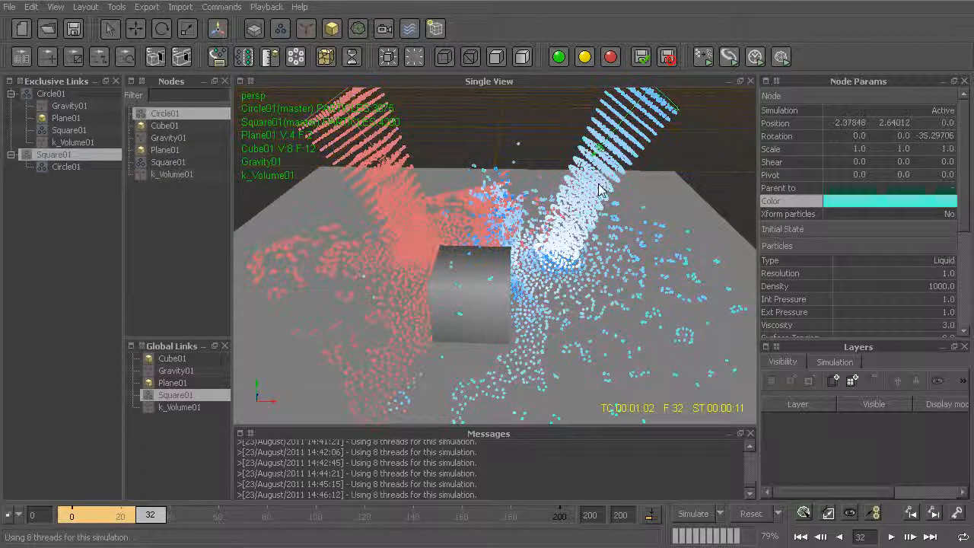
{"action": "left_click_drag", "start_coordinate": [600, 188], "coordinate": [493, 146], "text": "alt"}
{"action": "left_click", "coordinate": [489, 143]}
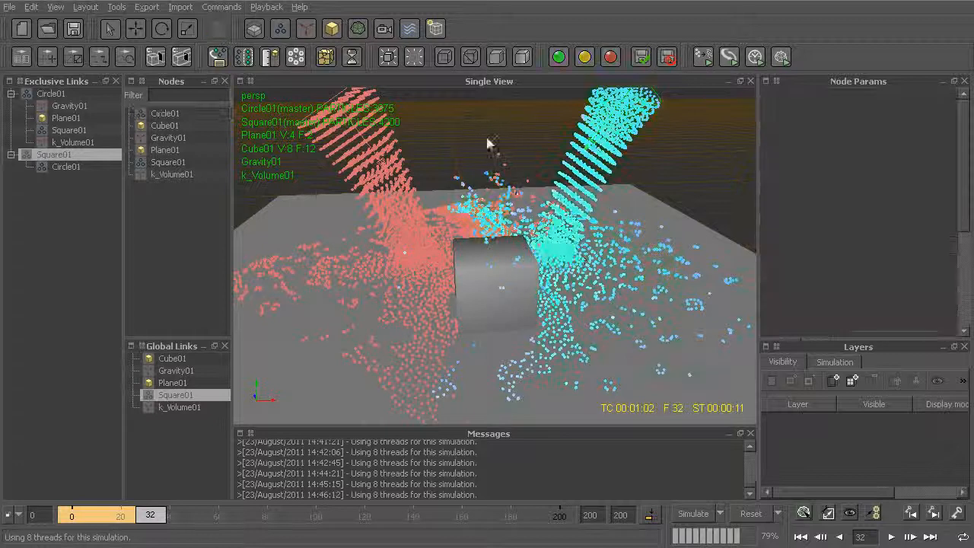
Check Circle01's exclusive links and remove Square01 from them.
{"action": "left_click", "coordinate": [52, 93]}
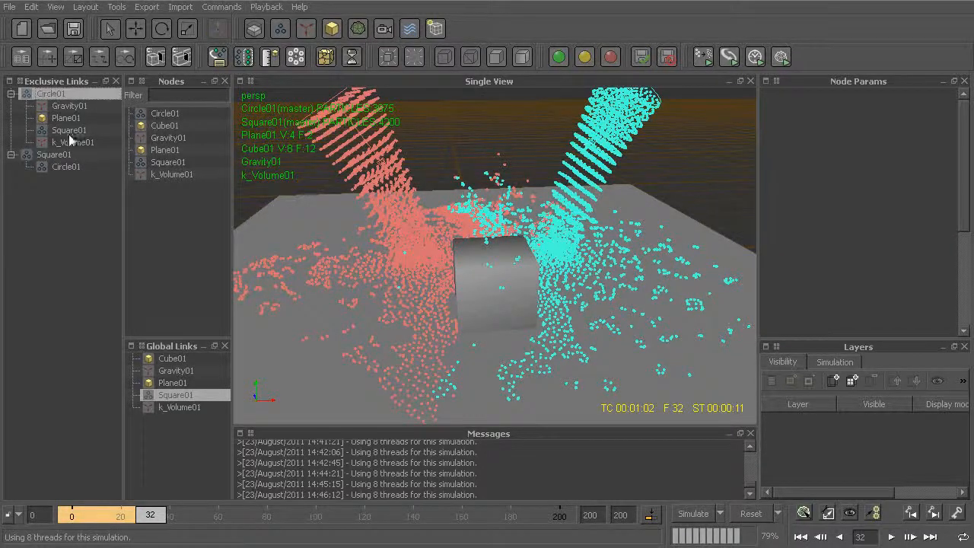
{"action": "left_click", "coordinate": [67, 118]}
{"action": "left_click", "coordinate": [55, 95]}
{"action": "left_click", "coordinate": [60, 116]}
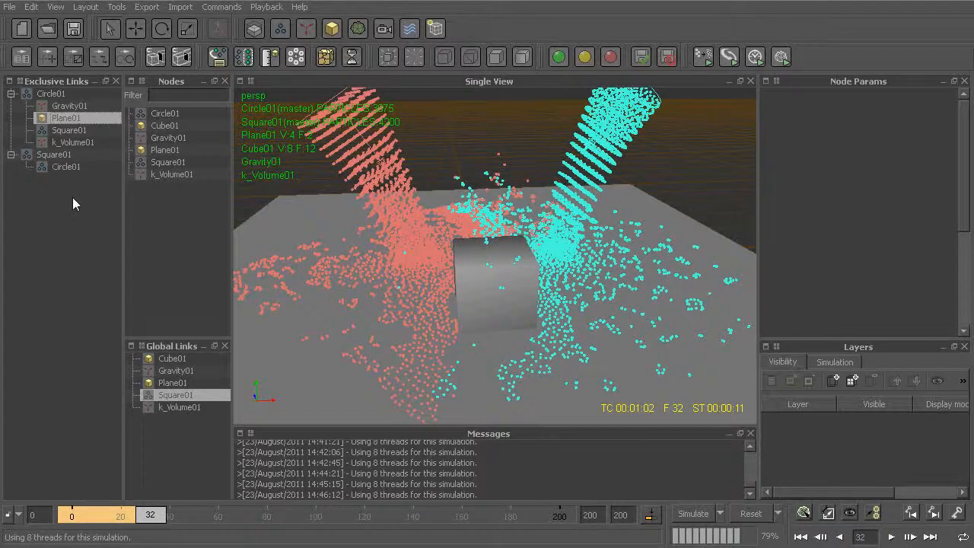
{"action": "left_click", "coordinate": [74, 128]}
{"action": "left_click", "coordinate": [70, 118]}
{"action": "left_click", "coordinate": [62, 129]}
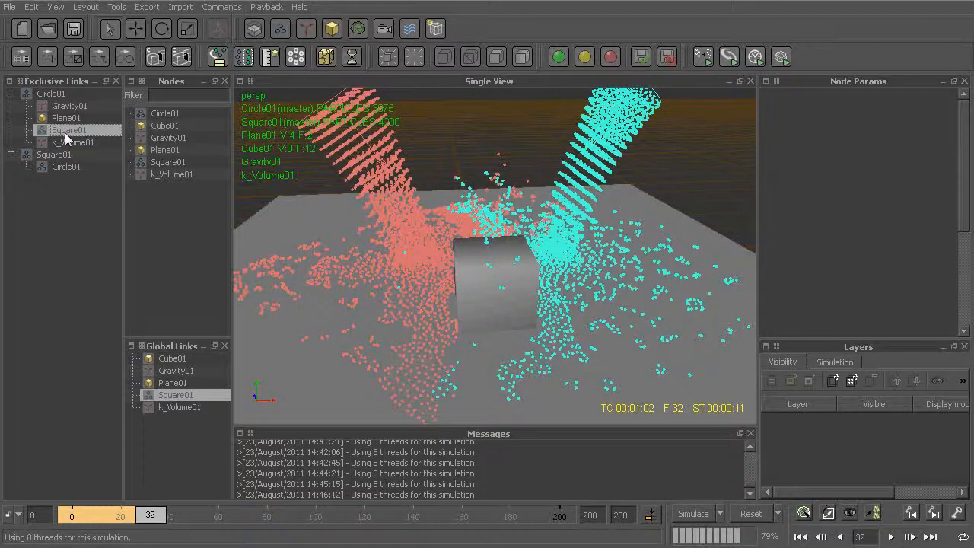
{"action": "key", "text": "Delete"}
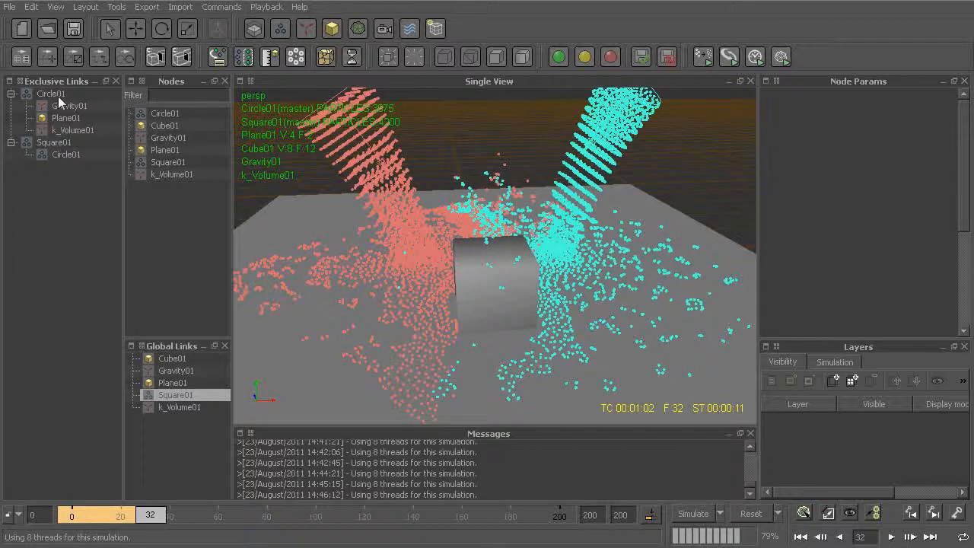
Reset the scene, resimulate to frame 37, and examine how the two emitters' particles interact on the plane.
{"action": "key", "text": "ctrl+shift+r"}
{"action": "key", "text": "Return"}
{"action": "key", "text": "ctrl+Return"}
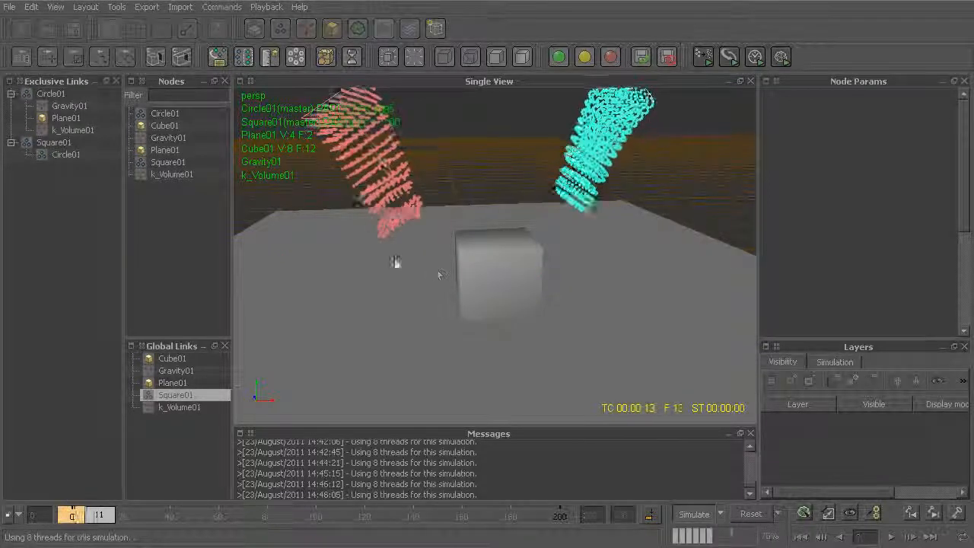
{"action": "left_click", "coordinate": [54, 94]}
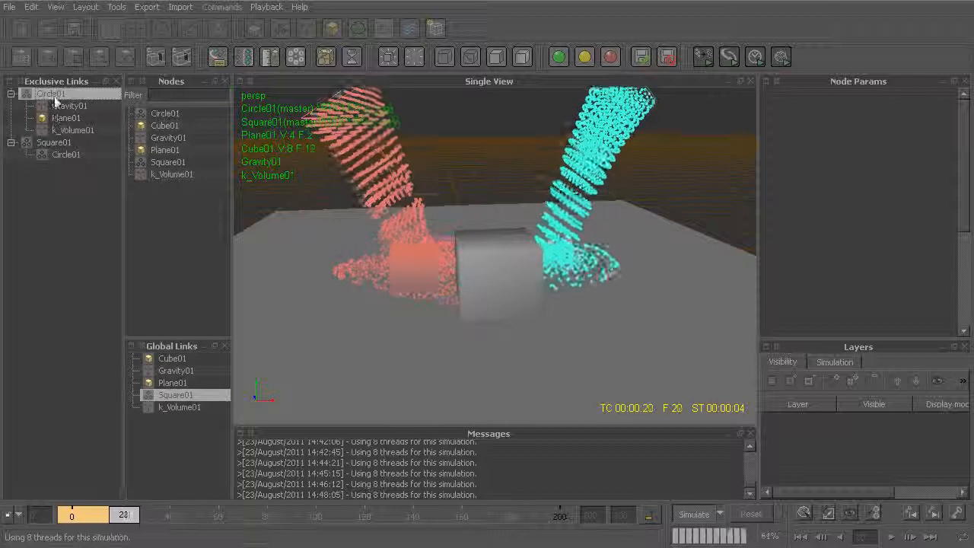
{"action": "left_click_drag", "start_coordinate": [413, 251], "coordinate": [325, 261], "text": "alt"}
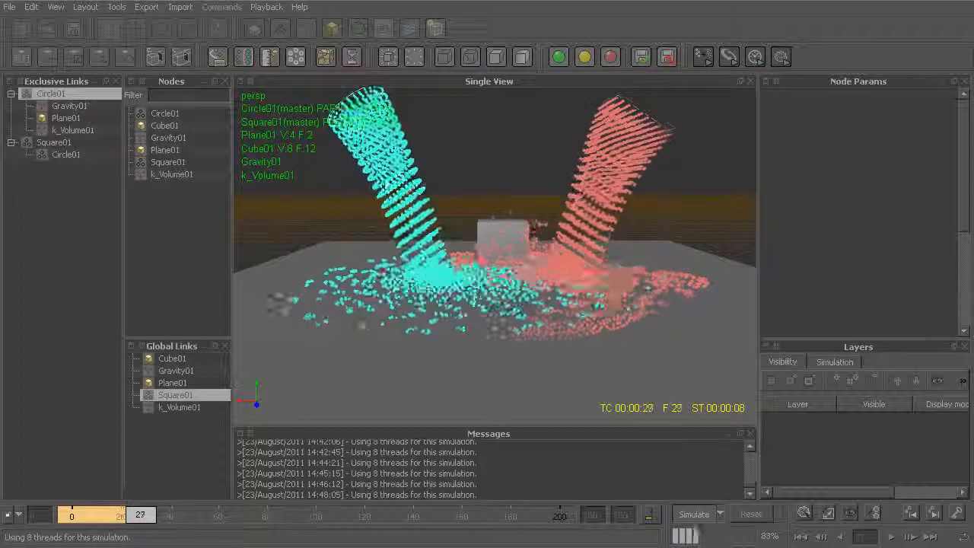
{"action": "mouse_move", "coordinate": [554, 313]}
{"action": "left_mouse_down", "text": "alt"}
{"action": "mouse_move", "coordinate": [541, 301]}
{"action": "mouse_move", "coordinate": [552, 307]}
{"action": "left_mouse_up", "text": "alt"}
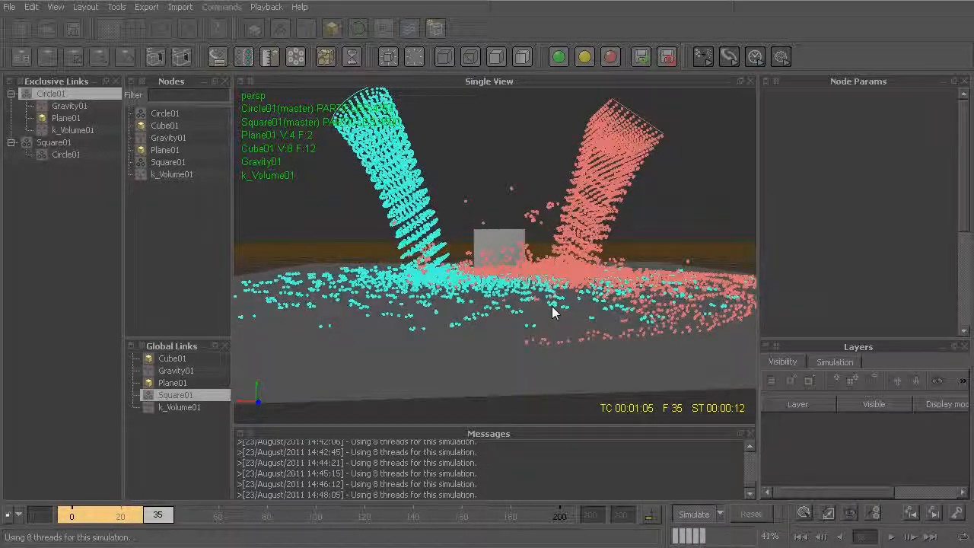
{"action": "key", "text": "Escape"}
{"action": "left_click_drag", "start_coordinate": [529, 261], "coordinate": [492, 236], "text": "alt"}
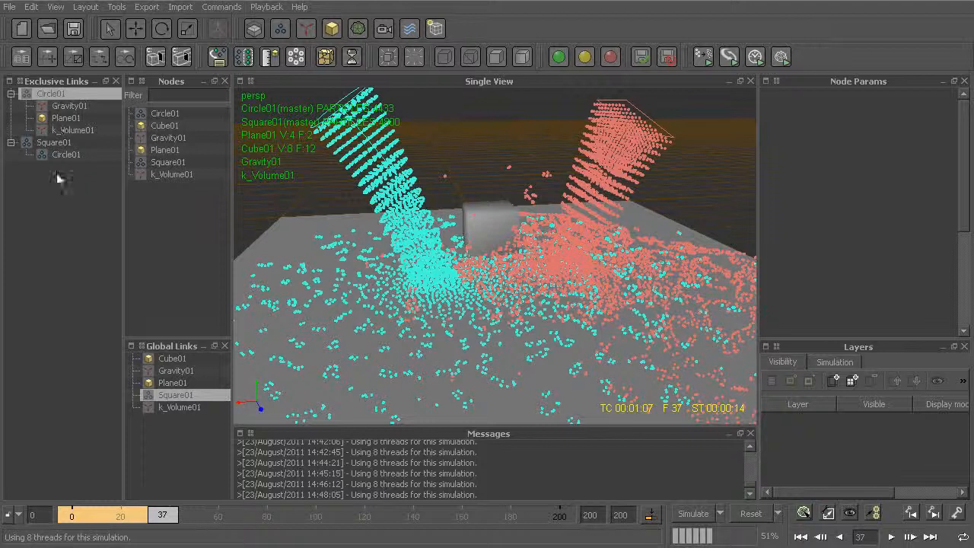
{"action": "left_click_drag", "start_coordinate": [561, 289], "coordinate": [583, 283], "text": "alt"}
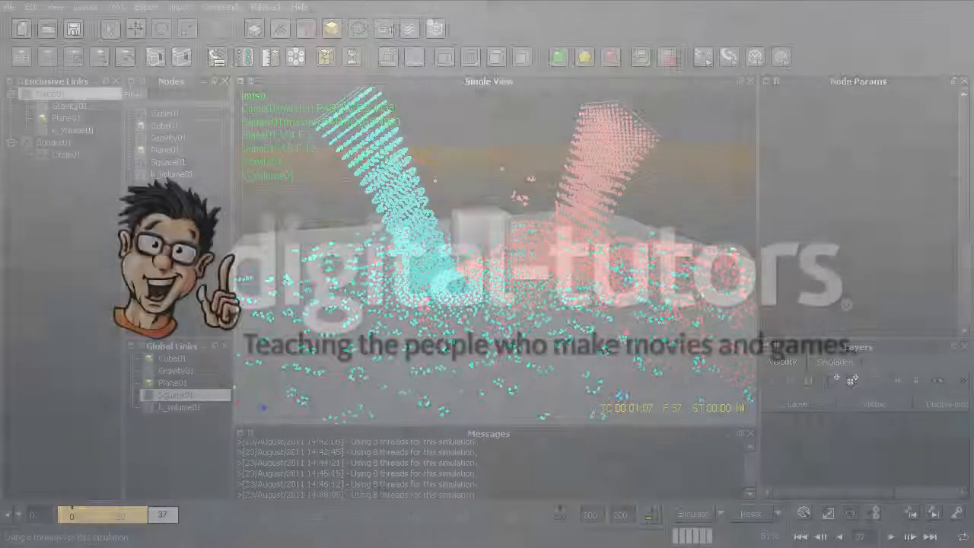